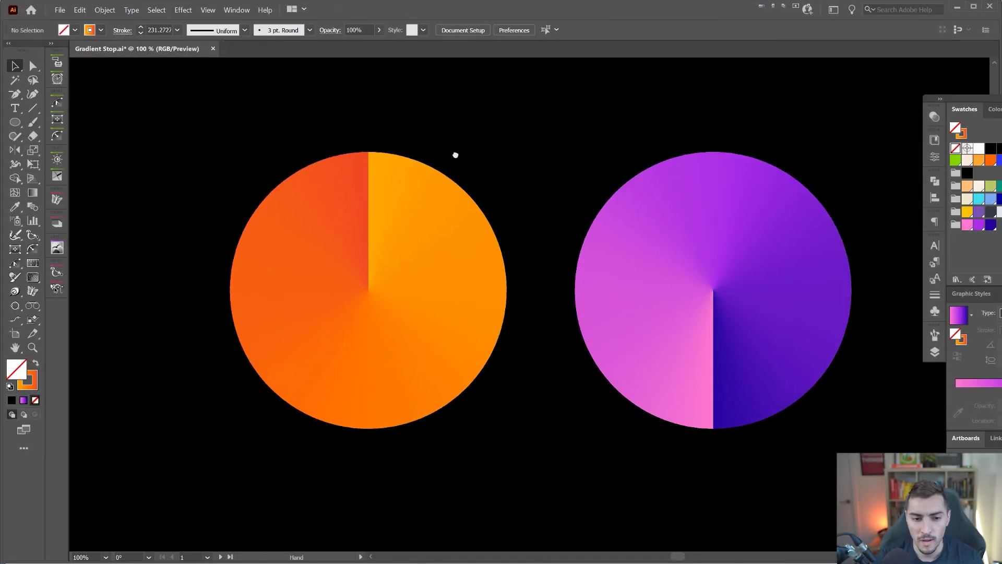
- Select the purple-to-pink gradient circle and pan over to empty artboard space
{"action": "left_click_drag", "start_coordinate": [453, 155], "coordinate": [436, 149]}
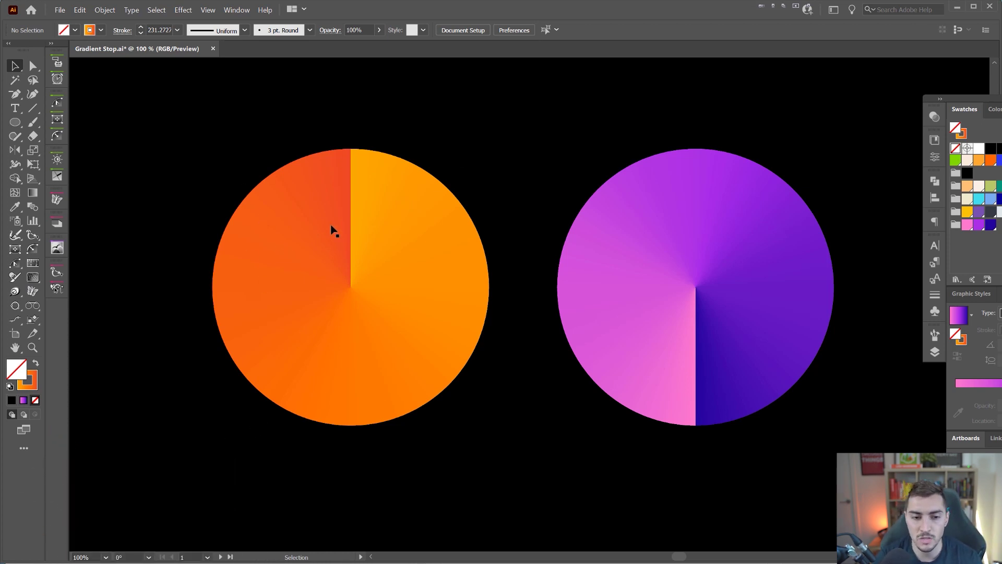
{"action": "scroll", "coordinate": [450, 222], "scroll_direction": "down", "scroll_amount": 2, "text": "alt"}
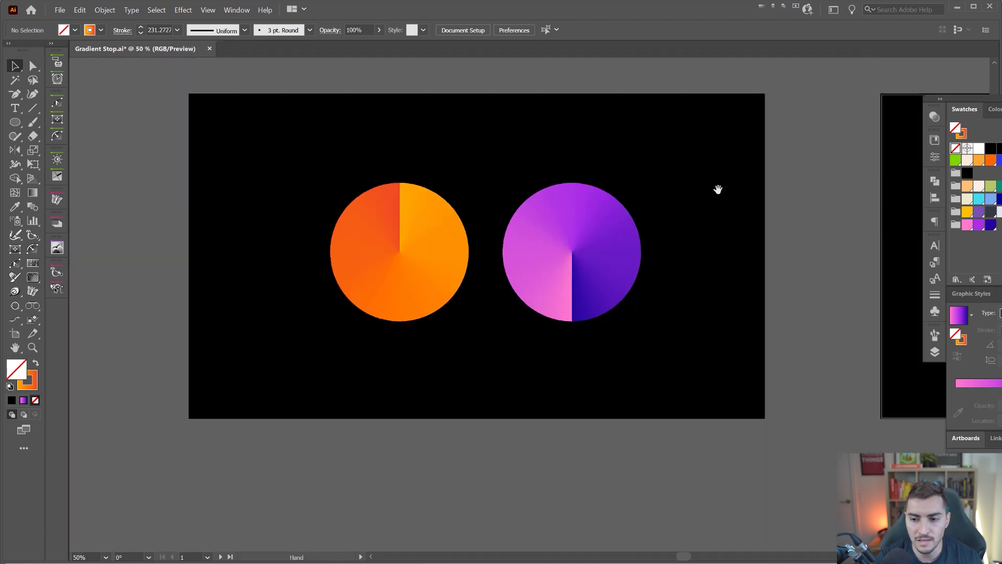
{"action": "scroll", "coordinate": [720, 188], "scroll_direction": "right", "scroll_amount": 5}
{"action": "scroll", "coordinate": [606, 202], "scroll_direction": "right", "scroll_amount": 1}
{"action": "scroll", "coordinate": [667, 208], "scroll_direction": "right", "scroll_amount": 3}
{"action": "scroll", "coordinate": [619, 230], "scroll_direction": "up", "scroll_amount": 1, "text": "alt"}
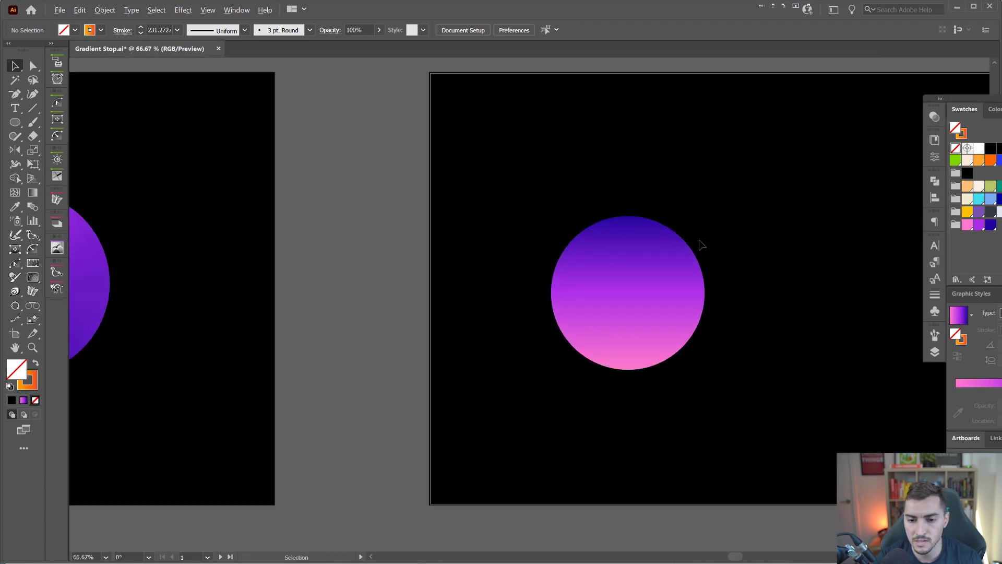
{"action": "scroll", "coordinate": [694, 244], "scroll_direction": "up", "scroll_amount": 2, "text": "alt"}
{"action": "scroll", "coordinate": [574, 261], "scroll_direction": "right", "scroll_amount": 2}
{"action": "left_click", "coordinate": [534, 268]}
{"action": "scroll", "coordinate": [512, 261], "scroll_direction": "right", "scroll_amount": 1}
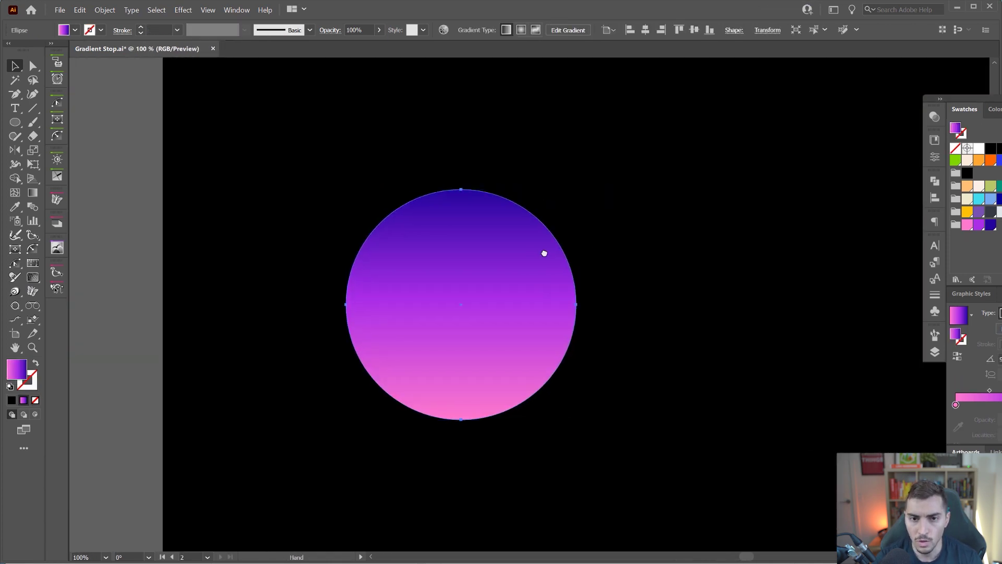
{"action": "scroll", "coordinate": [537, 253], "scroll_direction": "right", "scroll_amount": 1}
{"action": "left_click", "coordinate": [644, 293]}
{"action": "left_click_drag", "start_coordinate": [644, 293], "coordinate": [459, 282]}
{"action": "left_click", "coordinate": [280, 281]}
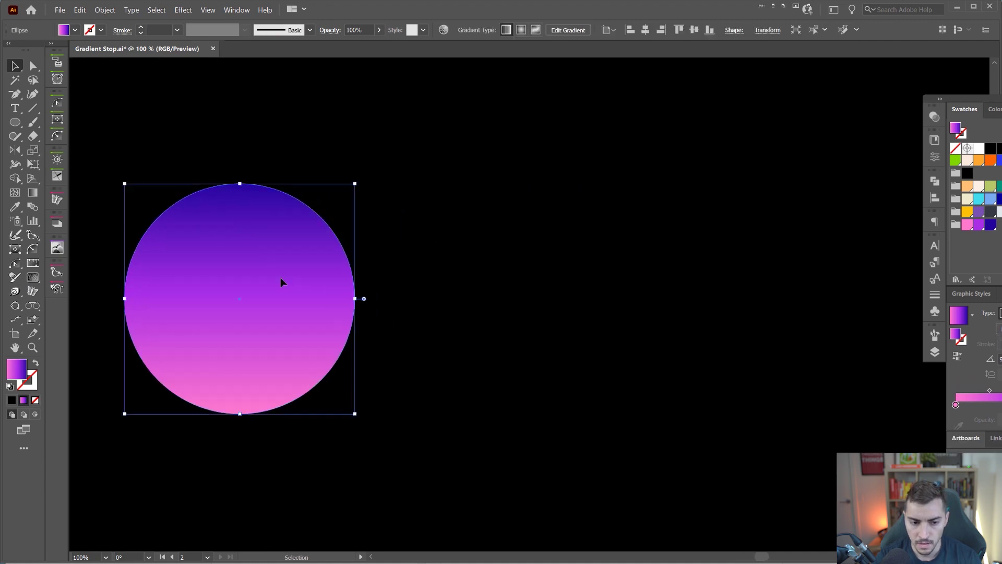
{"action": "scroll", "coordinate": [339, 275], "scroll_direction": "right", "scroll_amount": 2}
{"action": "scroll", "coordinate": [522, 287], "scroll_direction": "right", "scroll_amount": 1}
- Draw a new gradient circle outward from its centre with the Ellipse tool
{"action": "left_click", "coordinate": [595, 294]}
{"action": "scroll", "coordinate": [600, 300], "scroll_direction": "right", "scroll_amount": 2}
{"action": "key", "text": "l"}
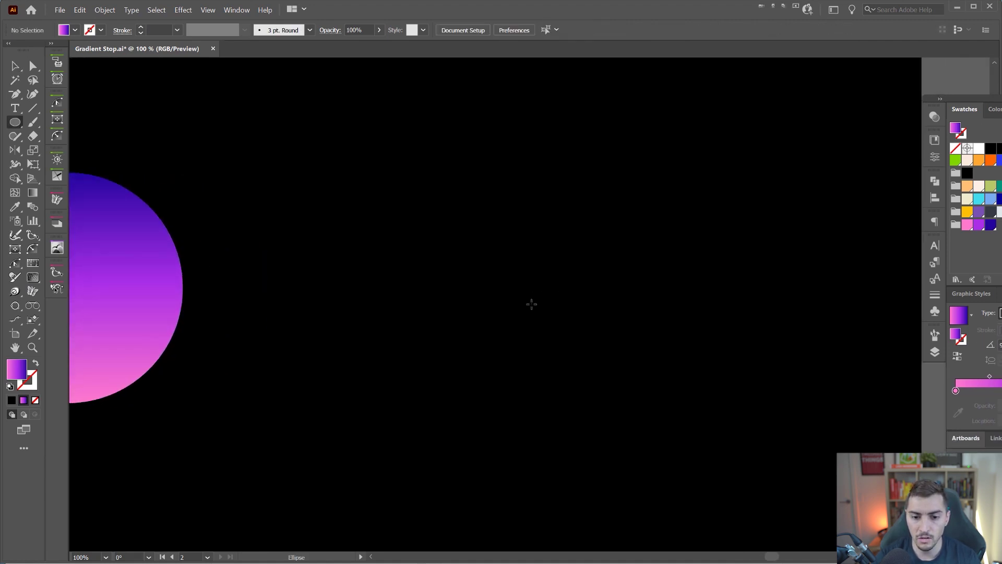
{"action": "left_click_drag", "start_coordinate": [528, 303], "coordinate": [637, 431], "text": "alt+shift"}
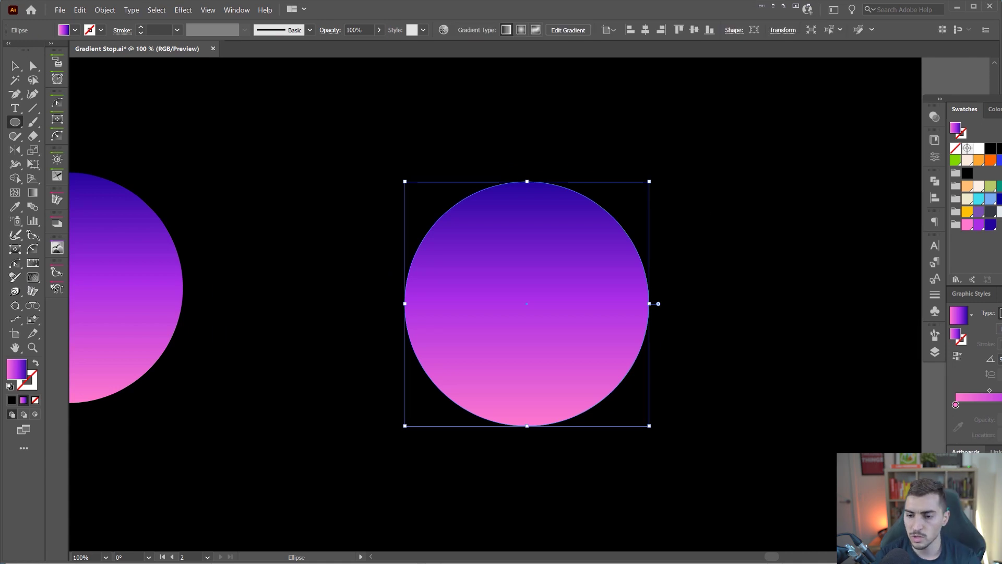
- Resize the new circle to exactly 400 × 400 pt in the Transform panel
{"action": "key", "text": "shift+F8"}
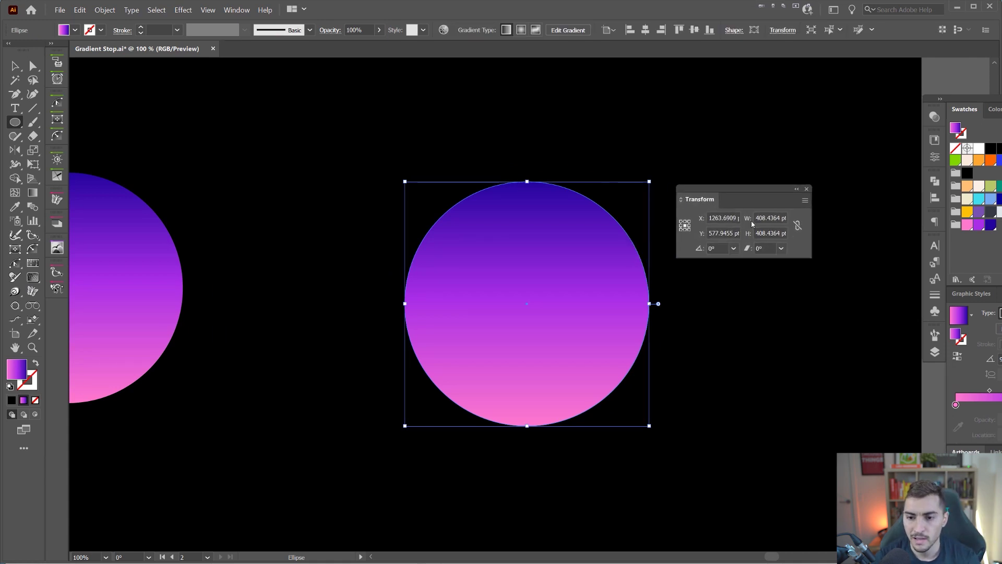
{"action": "left_click", "coordinate": [766, 218]}
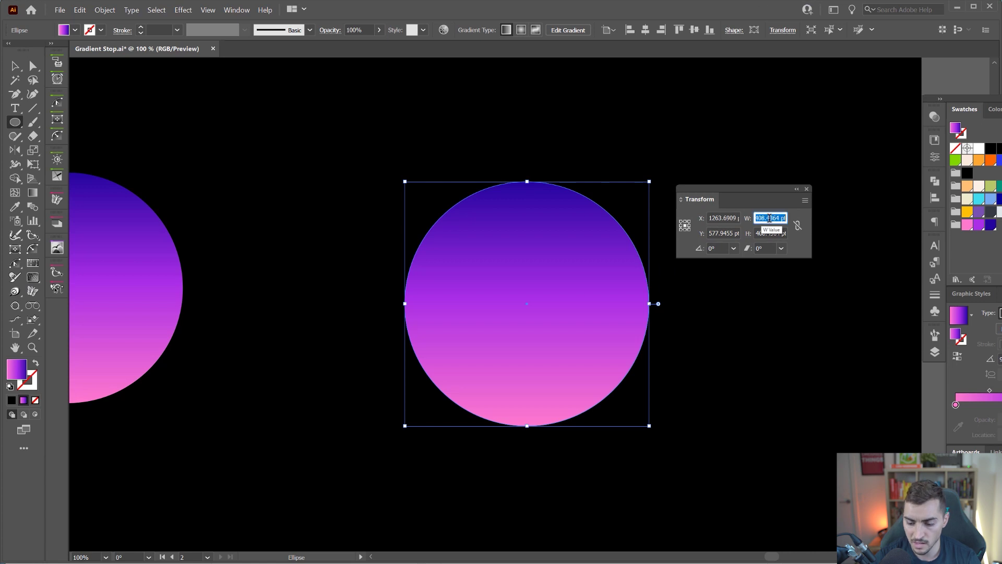
{"action": "type", "text": "400"}
{"action": "key", "text": "Tab"}
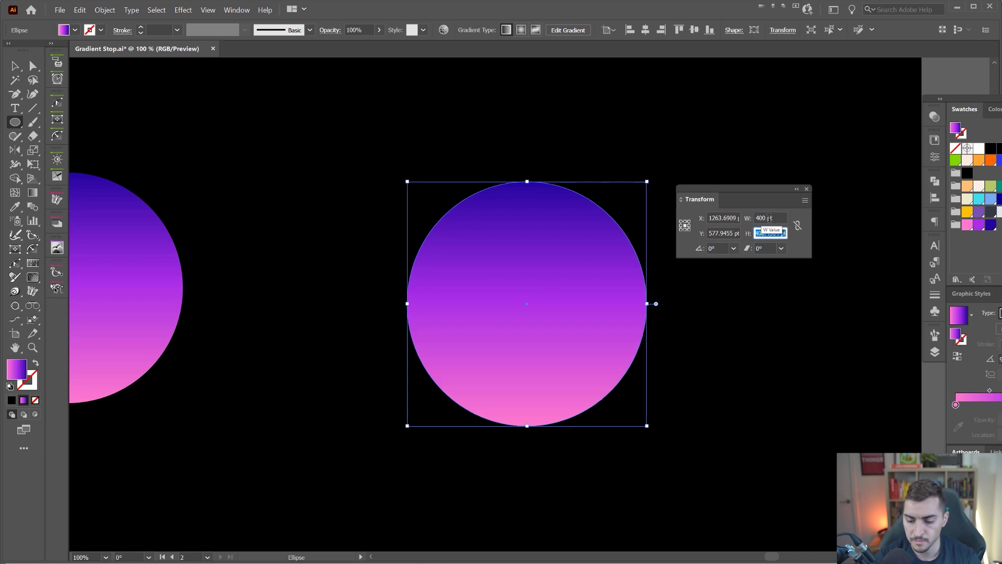
{"action": "type", "text": "00"}
{"action": "key", "text": "Return"}
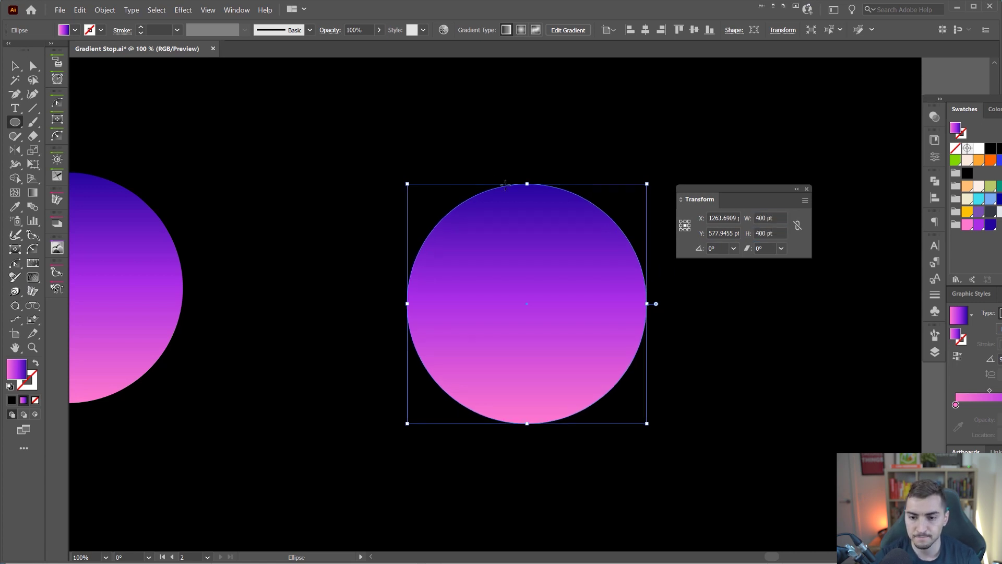
{"action": "key", "text": "v"}
{"action": "left_click_drag", "start_coordinate": [677, 191], "coordinate": [698, 189]}
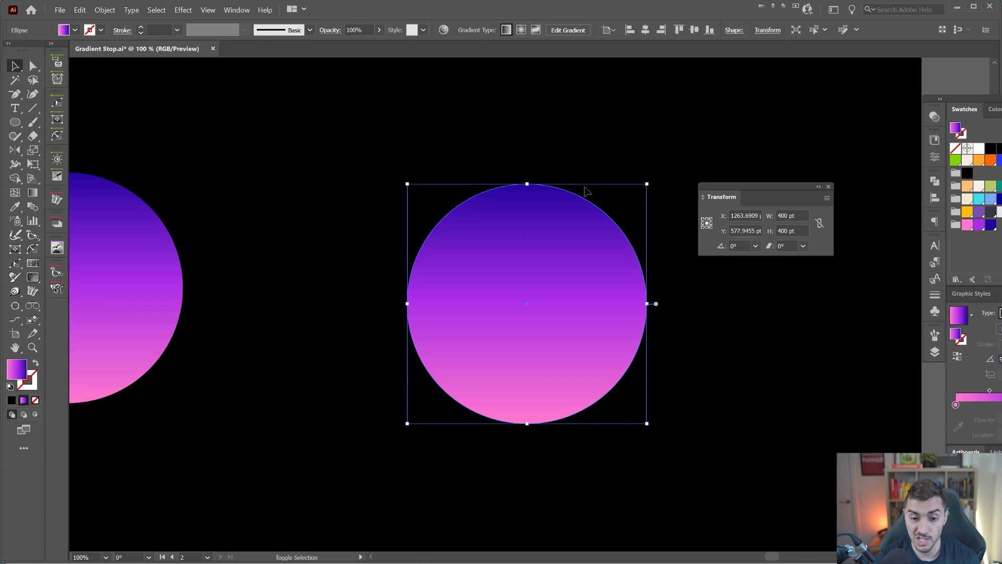
- Move the purple-to-pink gradient onto the stroke, making a ring, then bring up the Gradient panel
{"action": "key", "text": "shift+x"}
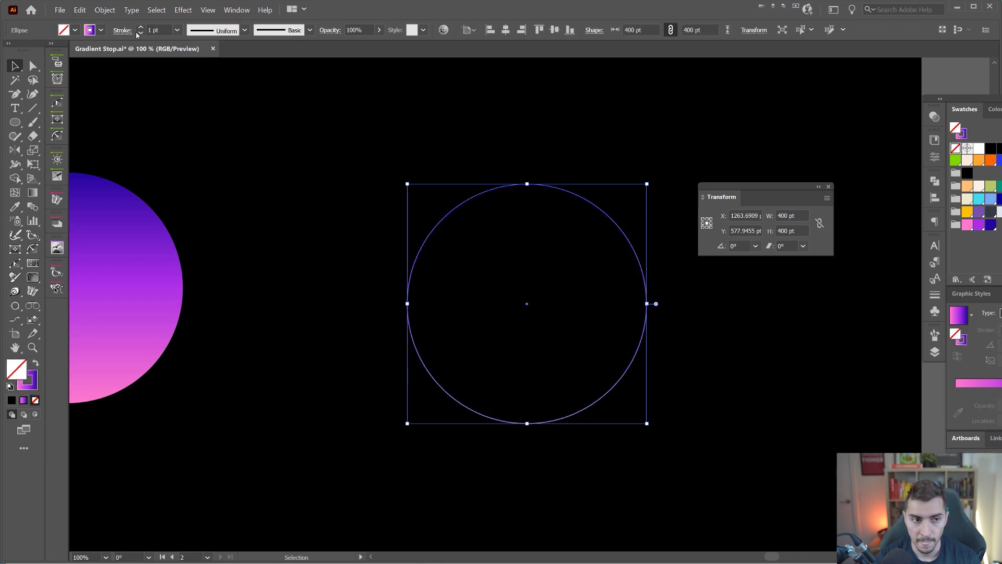
{"action": "scroll", "coordinate": [144, 29], "scroll_direction": "up", "scroll_amount": 20}
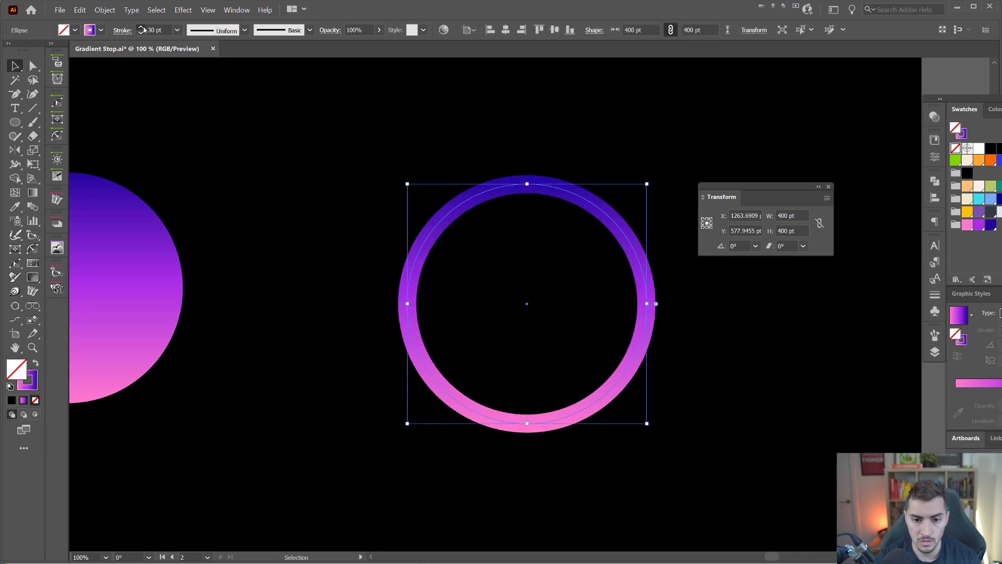
{"action": "scroll", "coordinate": [144, 30], "scroll_direction": "up", "scroll_amount": 20}
{"action": "scroll", "coordinate": [144, 30], "scroll_direction": "up", "scroll_amount": 9}
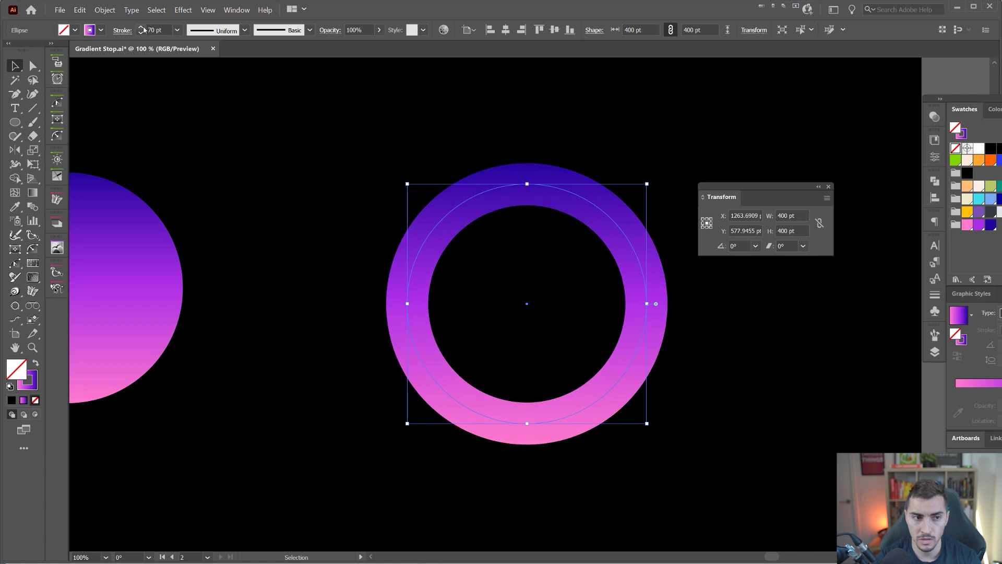
{"action": "scroll", "coordinate": [144, 30], "scroll_direction": "up", "scroll_amount": 20}
{"action": "scroll", "coordinate": [144, 29], "scroll_direction": "up", "scroll_amount": 10}
{"action": "key", "text": "shift+F8"}
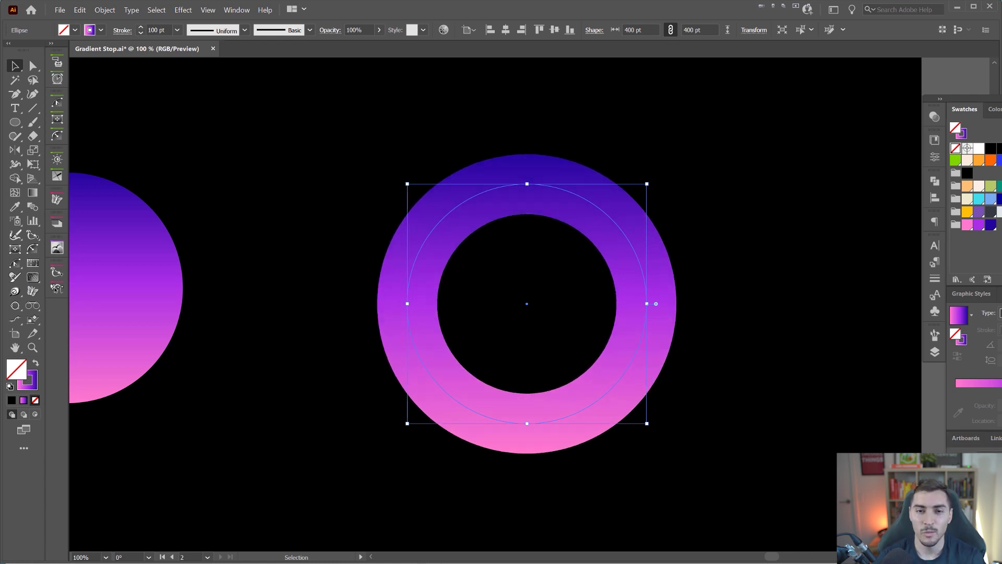
{"action": "key", "text": "ctrl+F9"}
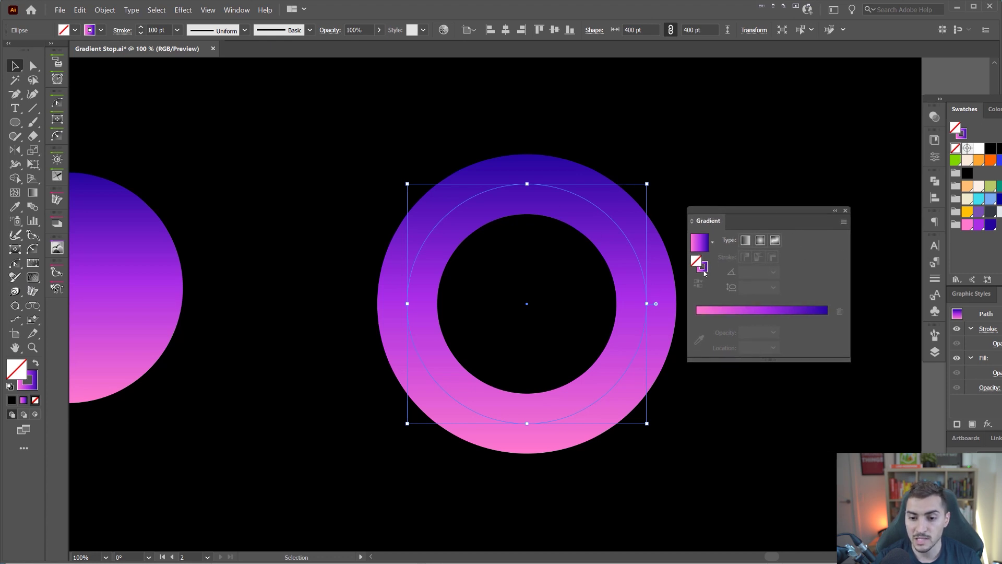
- Target the stroke gradient and inspect its pink, purple and dark blue stops
{"action": "left_click", "coordinate": [702, 267]}
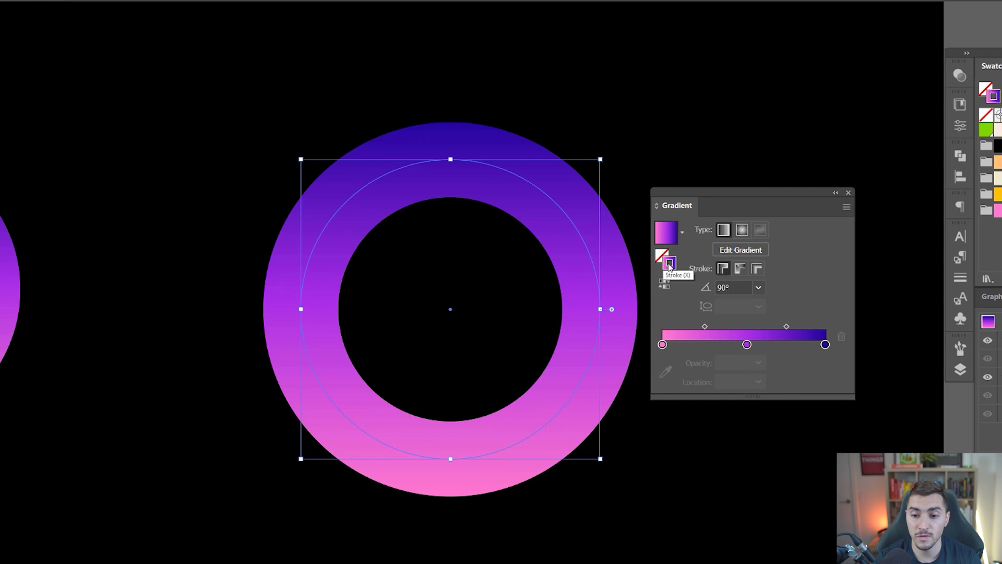
{"action": "left_click", "coordinate": [662, 345]}
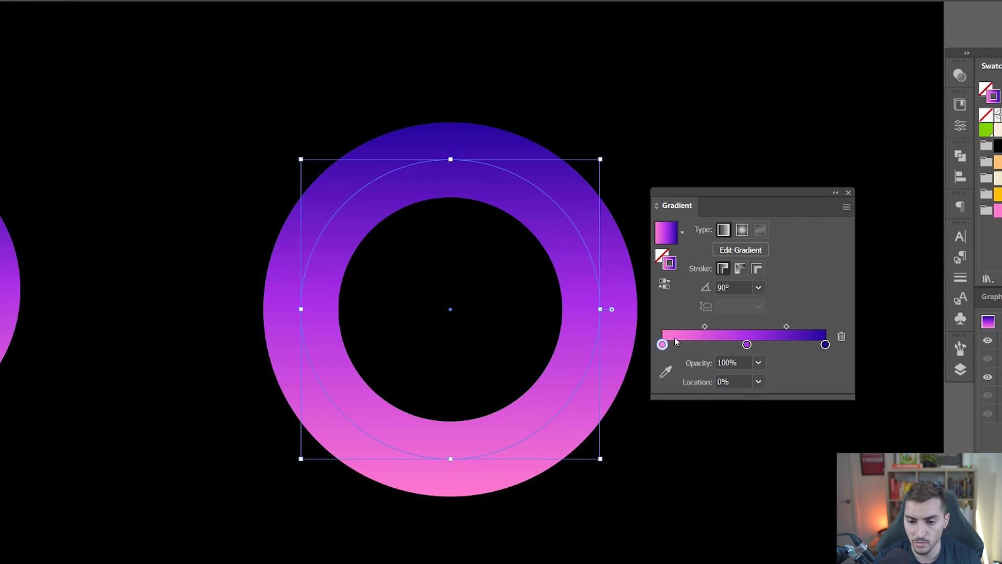
{"action": "left_click", "coordinate": [748, 345]}
{"action": "left_click", "coordinate": [824, 345]}
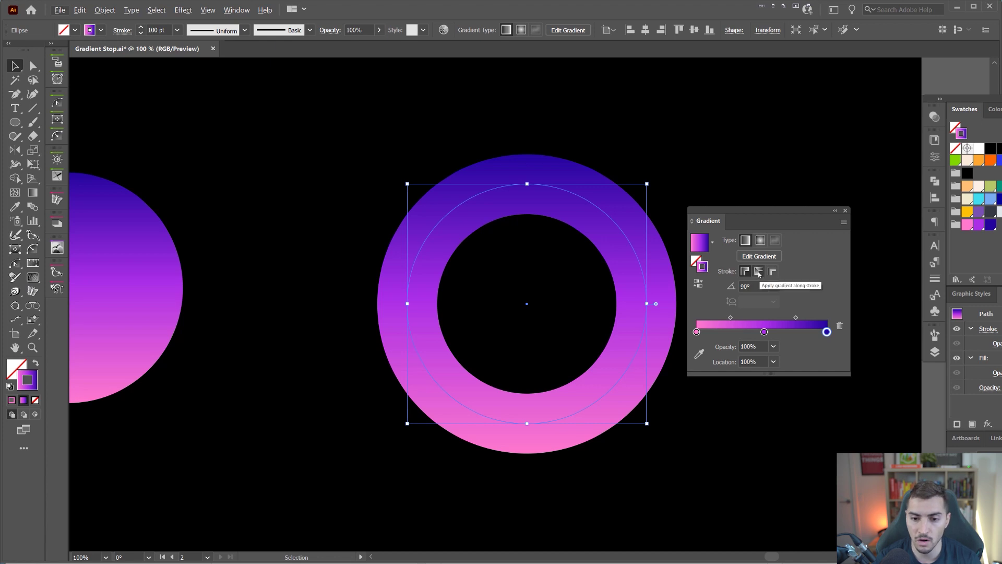
- Make the gradient run around the ring and rotate it so the seam sits on top
{"action": "left_click", "coordinate": [758, 271]}
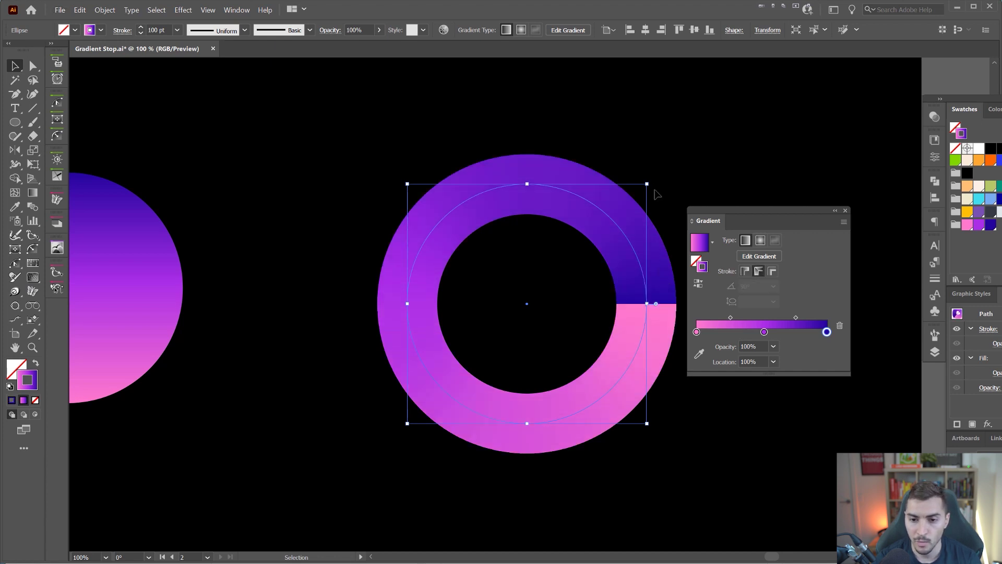
{"action": "left_click_drag", "start_coordinate": [650, 181], "coordinate": [405, 180]}
{"action": "scroll", "coordinate": [536, 167], "scroll_direction": "up", "scroll_amount": 2}
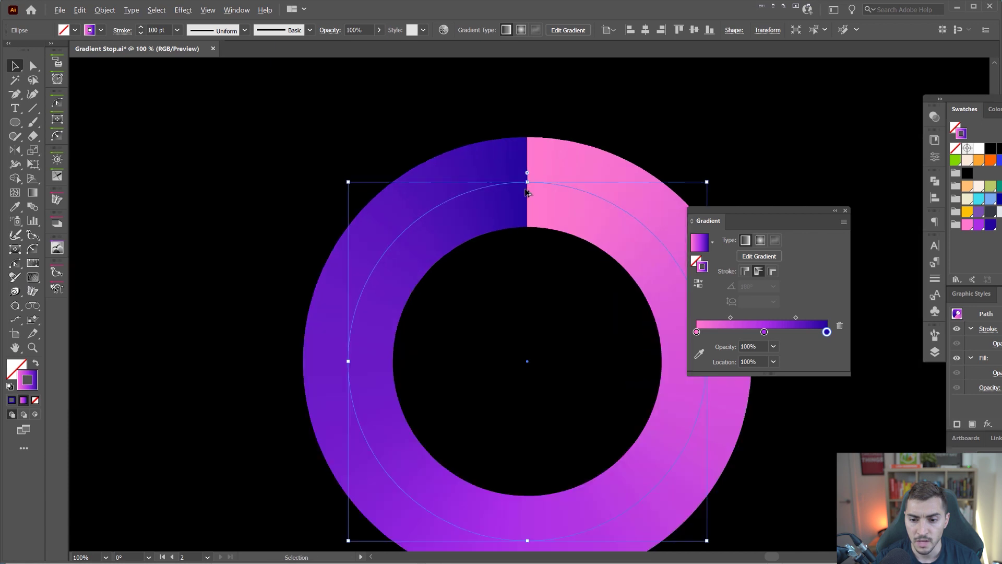
{"action": "scroll", "coordinate": [527, 178], "scroll_direction": "up", "scroll_amount": 2}
{"action": "scroll", "coordinate": [528, 178], "scroll_direction": "down", "scroll_amount": 2}
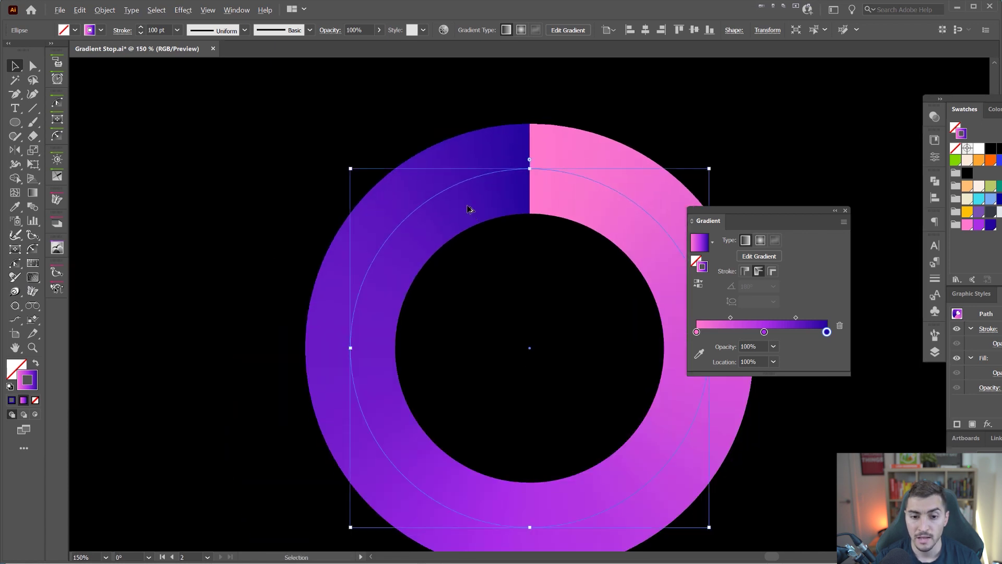
{"action": "scroll", "coordinate": [473, 205], "scroll_direction": "down", "scroll_amount": 2}
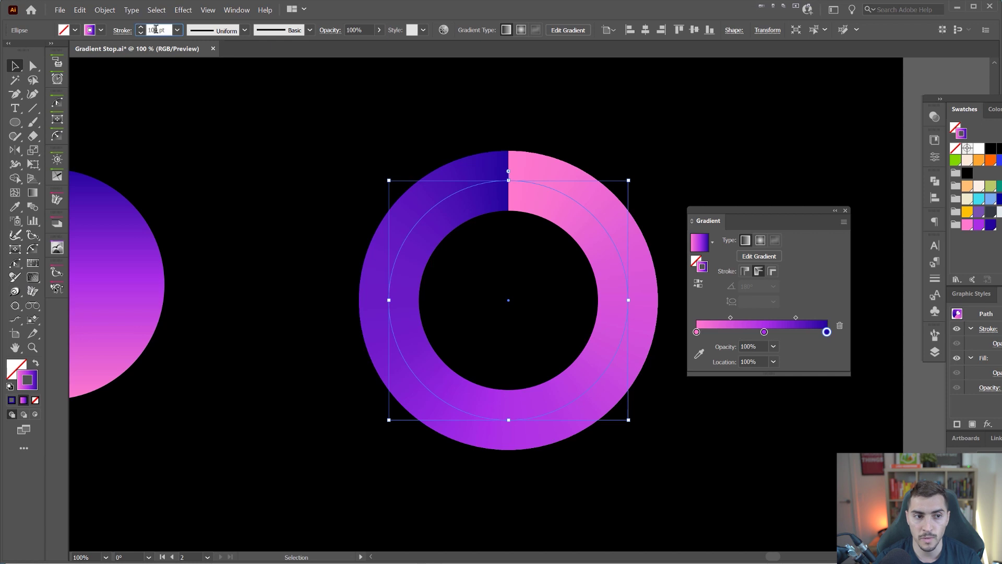
- Set the ring's stroke weight to 400 pt, filling it into a solid conic disc
{"action": "left_click", "coordinate": [935, 278]}
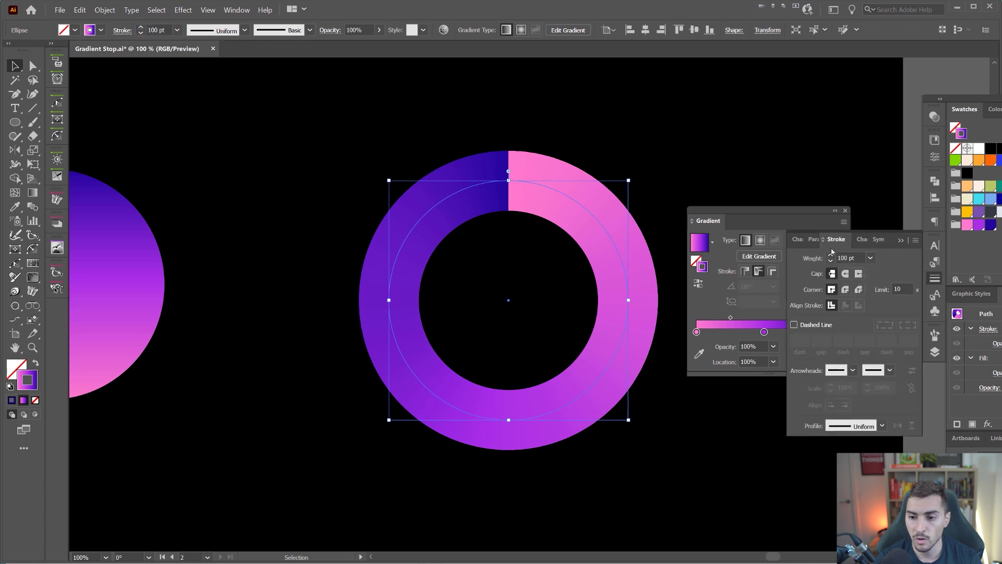
{"action": "left_click", "coordinate": [843, 257]}
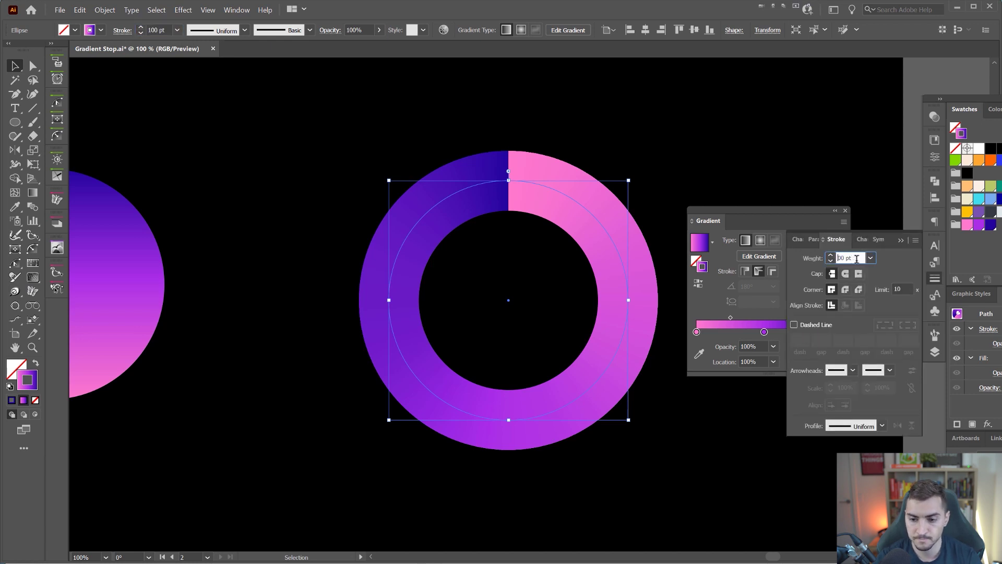
{"action": "key", "text": "Return"}
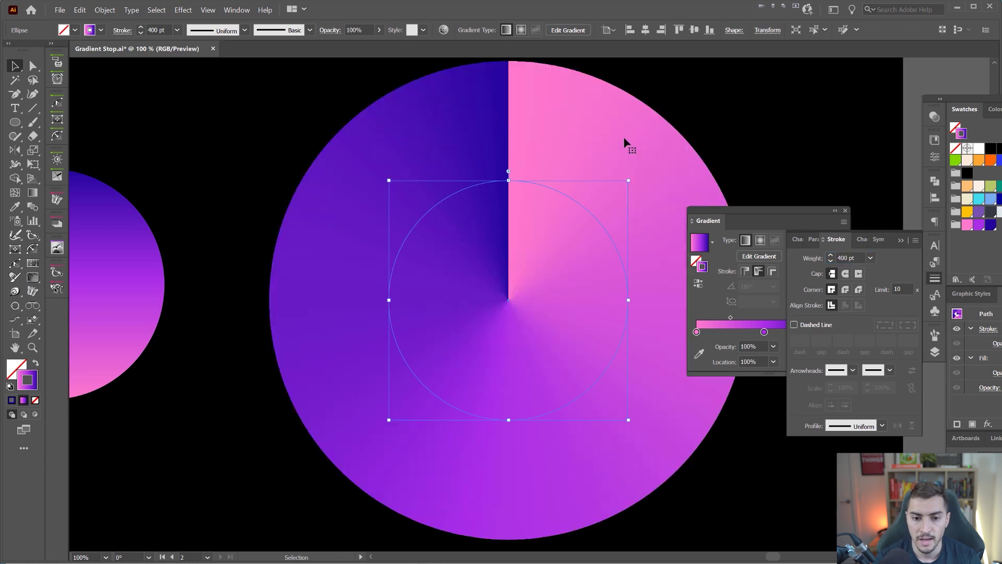
{"action": "scroll", "coordinate": [518, 187], "scroll_direction": "up", "scroll_amount": 1}
{"action": "scroll", "coordinate": [506, 341], "scroll_direction": "up", "scroll_amount": 1}
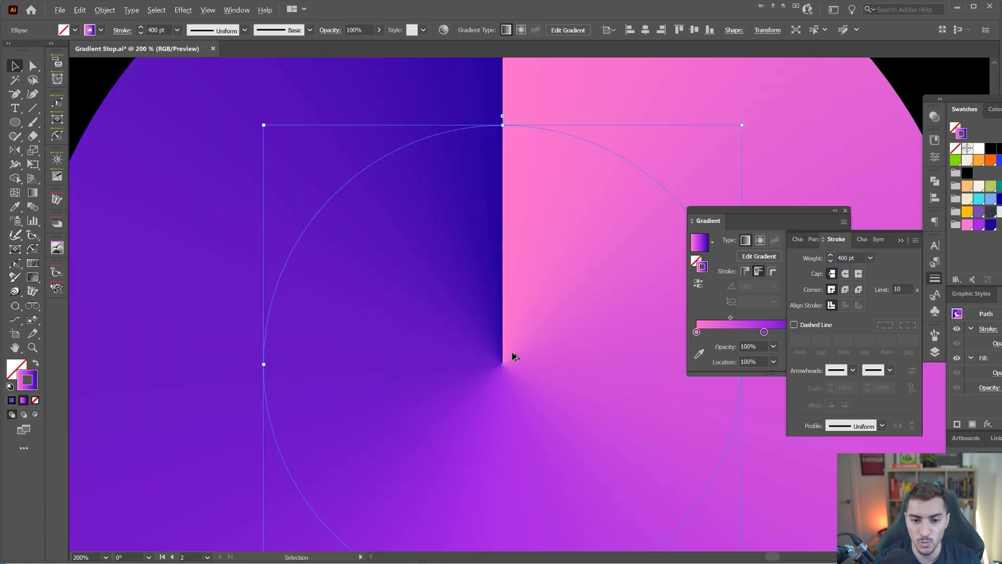
{"action": "scroll", "coordinate": [512, 357], "scroll_direction": "down", "scroll_amount": 2}
{"action": "scroll", "coordinate": [668, 128], "scroll_direction": "down", "scroll_amount": 2}
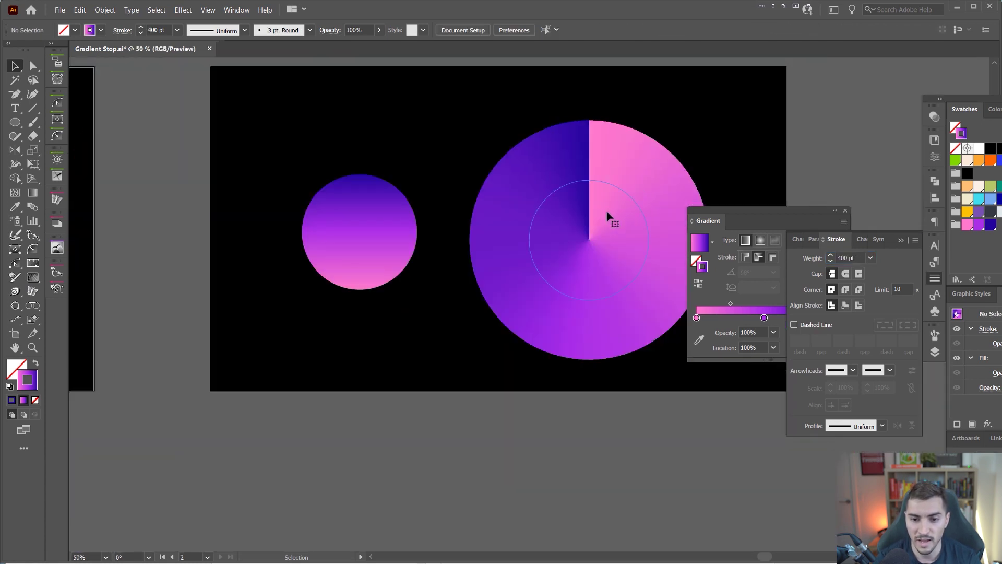
- Scale the disc down to near the left circle's size and move it right
{"action": "left_click_drag", "start_coordinate": [603, 246], "coordinate": [564, 249]}
{"action": "scroll", "coordinate": [569, 236], "scroll_direction": "up", "scroll_amount": 1}
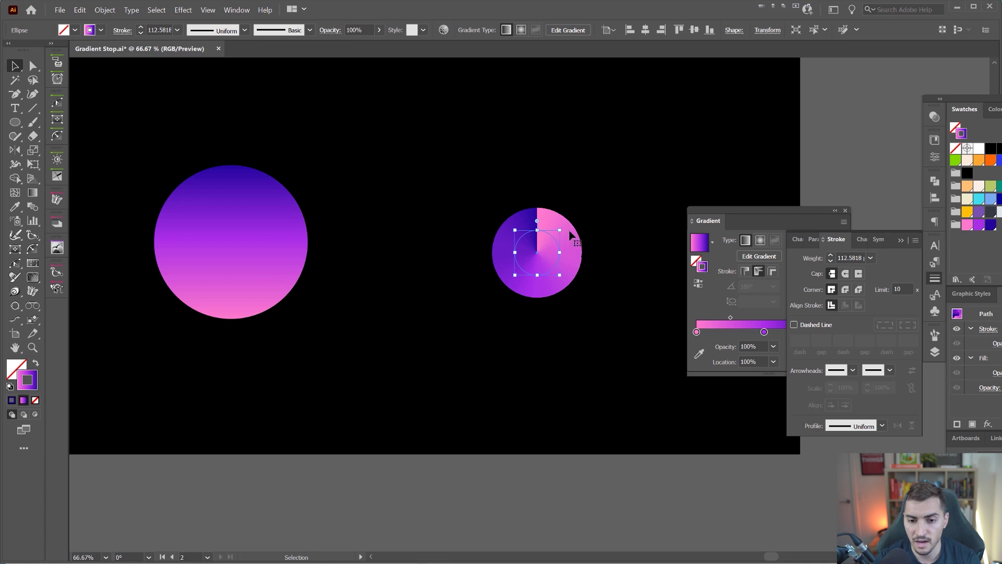
{"action": "key", "text": "ctrl+z"}
{"action": "key", "text": "ctrl+z"}
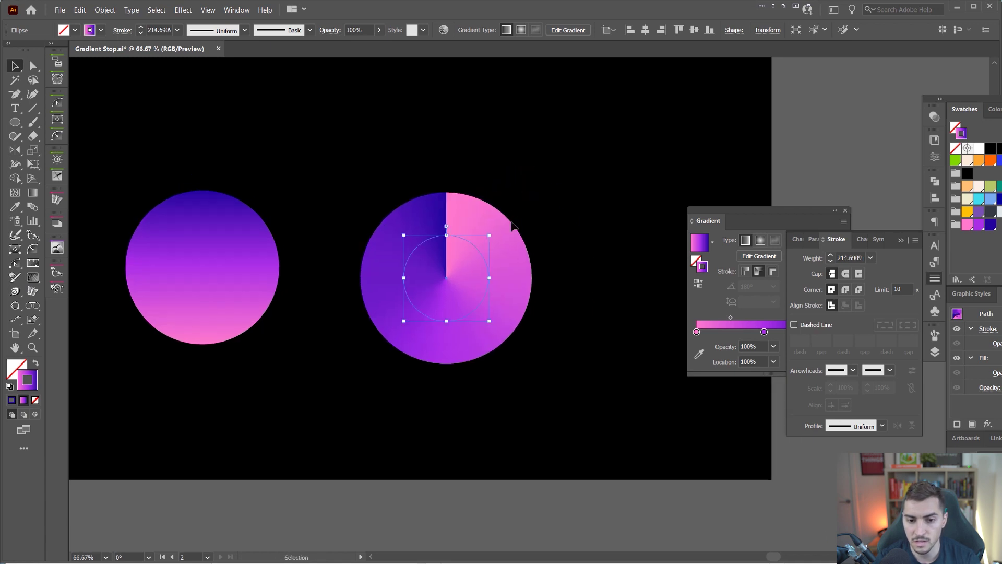
{"action": "left_click_drag", "start_coordinate": [432, 311], "coordinate": [495, 311]}
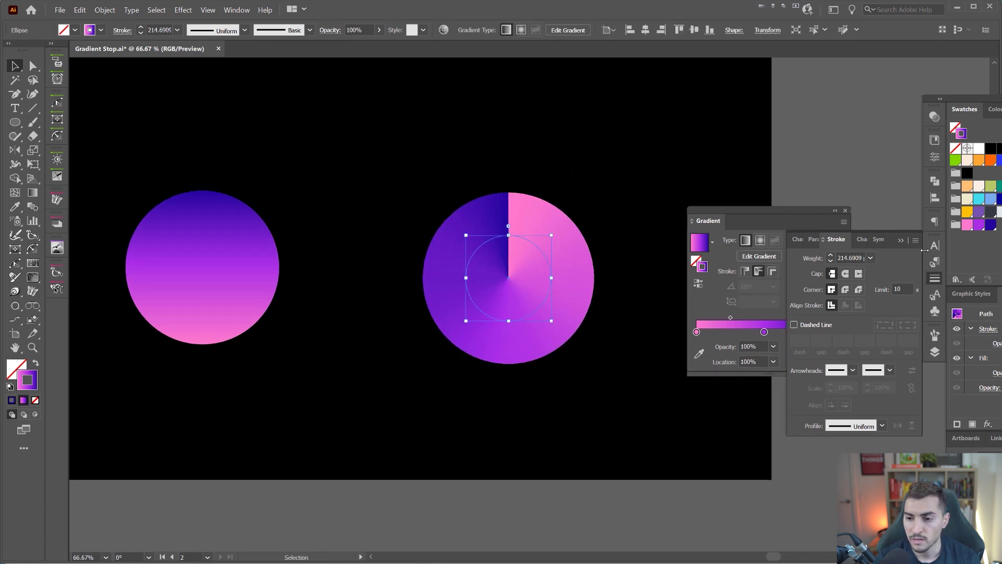
- Close the Stroke panel, bring up Transform, and reposition the Transform and Gradient panels
{"action": "left_click", "coordinate": [935, 278]}
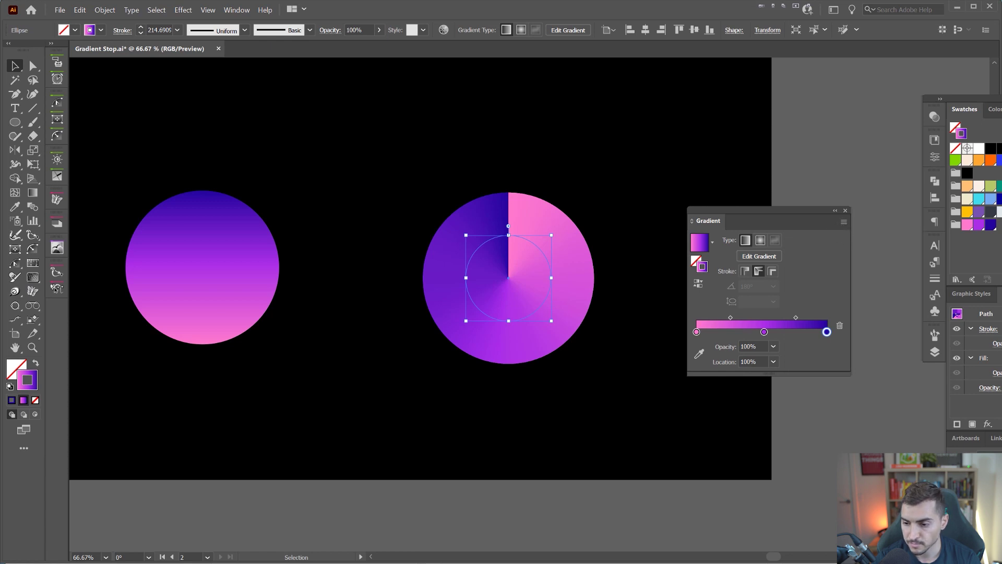
{"action": "key", "text": "shift+F8"}
{"action": "left_click_drag", "start_coordinate": [593, 210], "coordinate": [589, 177]}
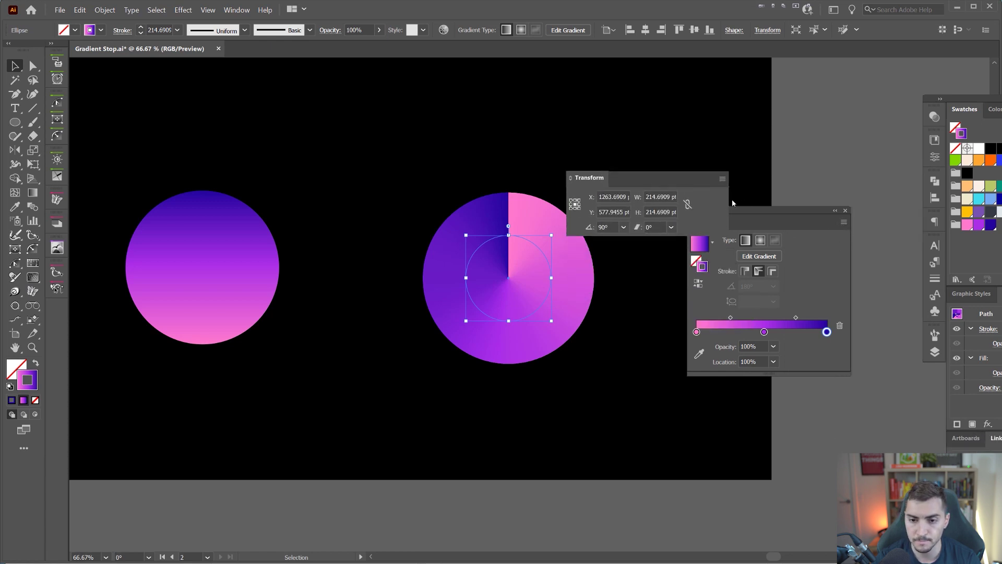
{"action": "left_click_drag", "start_coordinate": [709, 221], "coordinate": [781, 347]}
- Toggle Scale Strokes & Effects, then test-scale the disc and undo it
{"action": "left_click", "coordinate": [694, 179]}
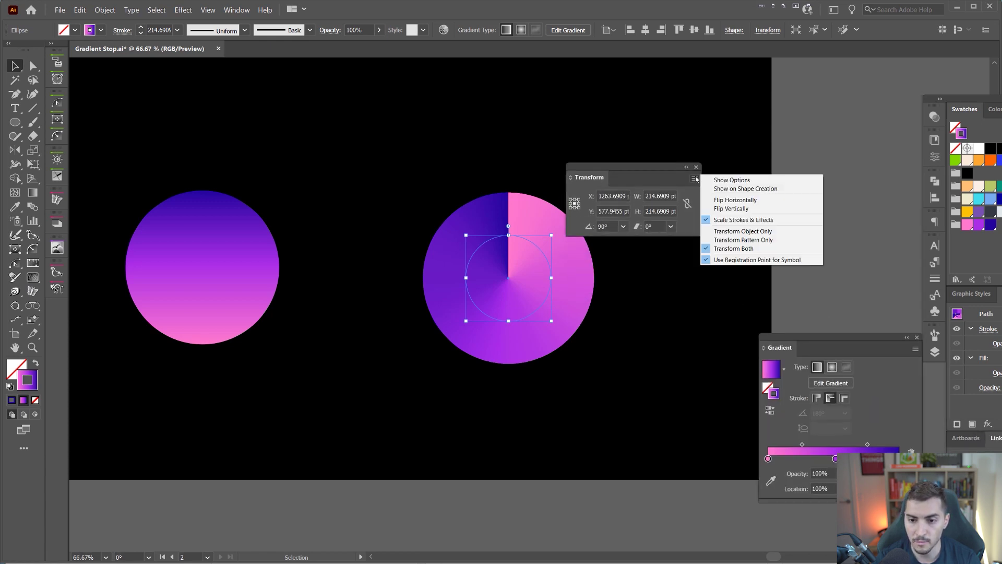
{"action": "left_click", "coordinate": [729, 223]}
{"action": "left_click_drag", "start_coordinate": [551, 235], "coordinate": [523, 263]}
{"action": "scroll", "coordinate": [514, 251], "scroll_direction": "up", "scroll_amount": 1}
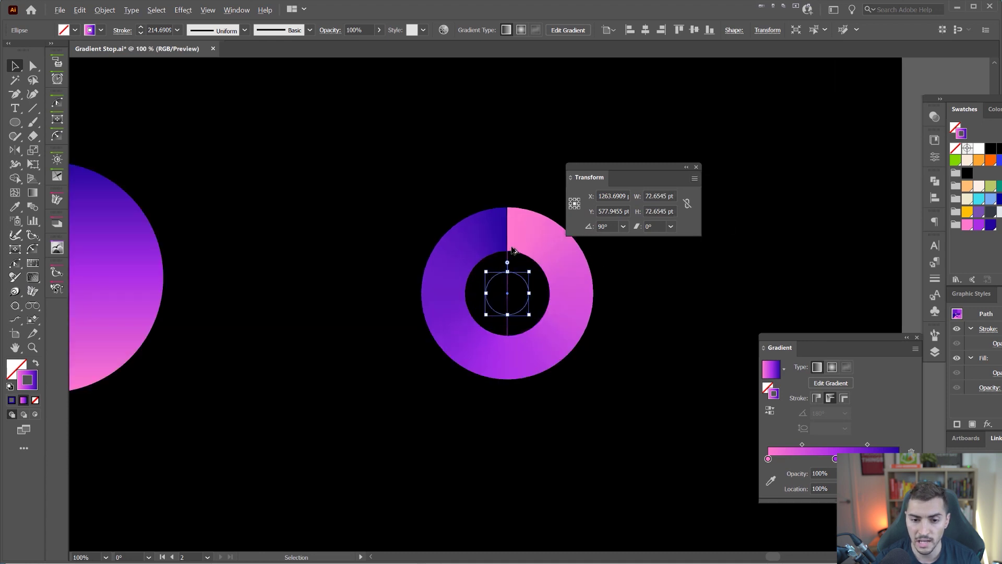
{"action": "scroll", "coordinate": [513, 251], "scroll_direction": "up", "scroll_amount": 1}
{"action": "key", "text": "ctrl+z"}
{"action": "scroll", "coordinate": [487, 257], "scroll_direction": "down", "scroll_amount": 1}
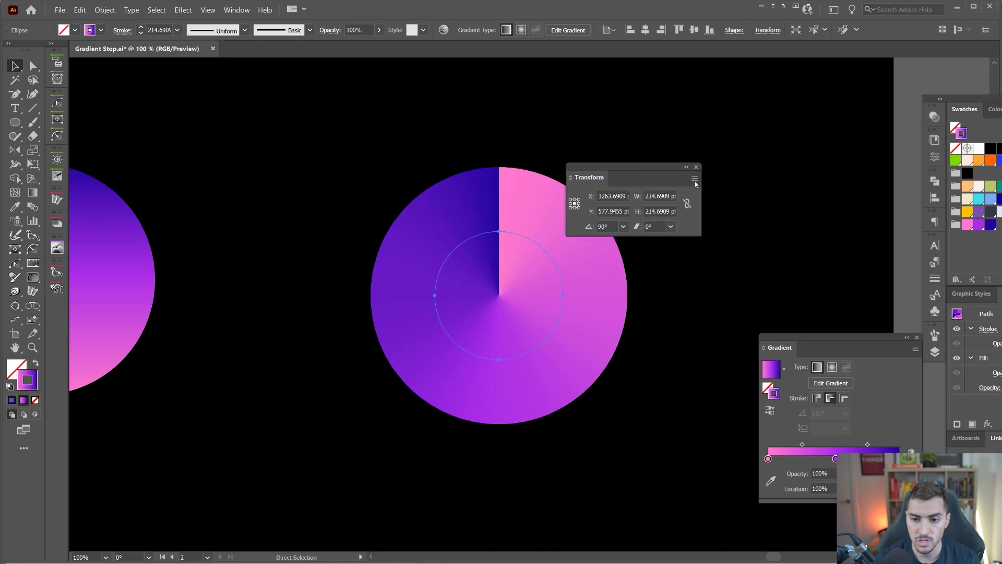
- Dismiss the Transform options menu and place the Transform panel beside the Gradient panel
{"action": "left_click", "coordinate": [694, 178]}
{"action": "left_click", "coordinate": [731, 220]}
{"action": "key", "text": "v"}
{"action": "left_click_drag", "start_coordinate": [641, 173], "coordinate": [832, 246]}
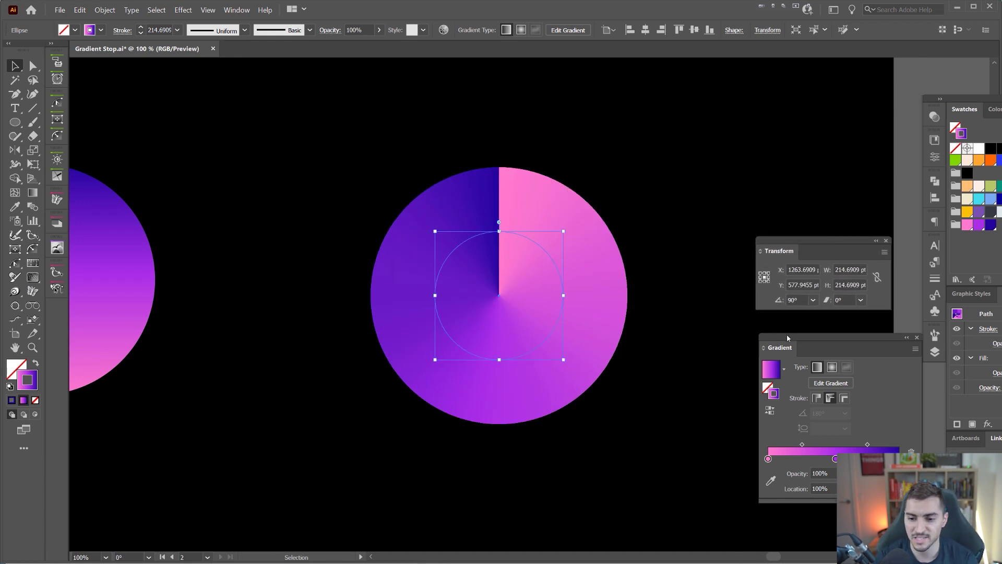
{"action": "left_click_drag", "start_coordinate": [787, 338], "coordinate": [778, 329]}
{"action": "scroll", "coordinate": [664, 233], "scroll_direction": "down", "scroll_amount": 1}
- Replace the left linear-gradient circle with two copies of the conic disc, giving three discs
{"action": "scroll", "coordinate": [674, 230], "scroll_direction": "down", "scroll_amount": 1}
{"action": "left_click", "coordinate": [673, 230]}
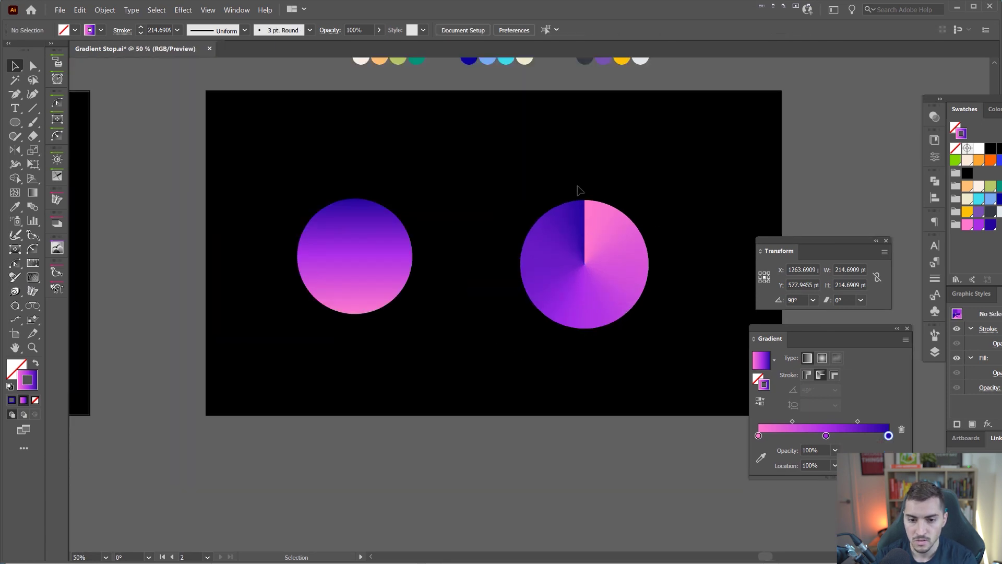
{"action": "left_click", "coordinate": [365, 246]}
{"action": "key", "text": "Delete"}
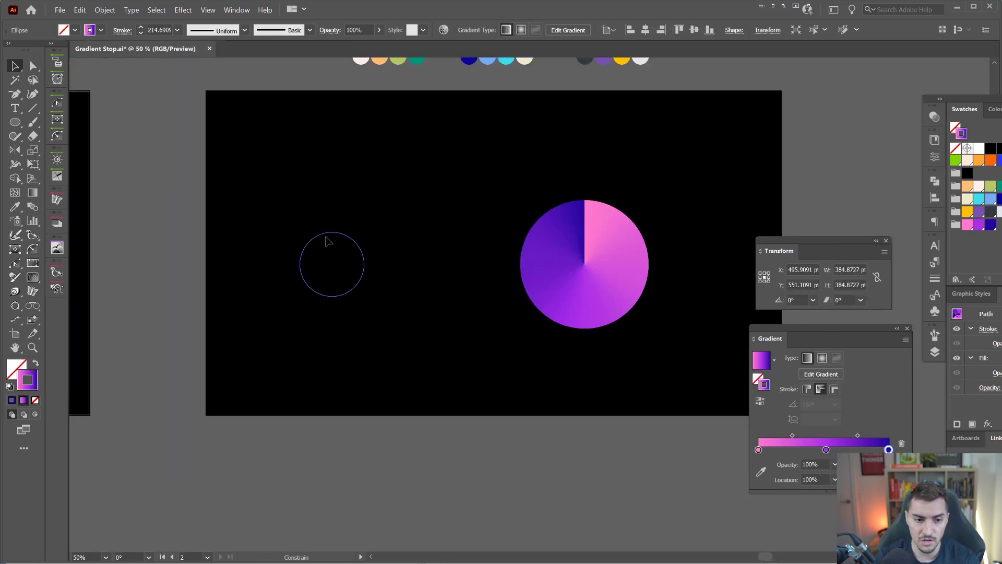
{"action": "mouse_move", "coordinate": [328, 240]}
{"action": "left_mouse_down"}
{"action": "mouse_move", "coordinate": [470, 216]}
{"action": "mouse_move", "coordinate": [509, 260]}
{"action": "left_mouse_up"}
{"action": "key", "text": "ctrl+d"}
{"action": "left_click", "coordinate": [525, 197]}
- Close the Transform panel, move the Gradient panel, and zoom in with panels hidden
{"action": "left_click", "coordinate": [886, 241]}
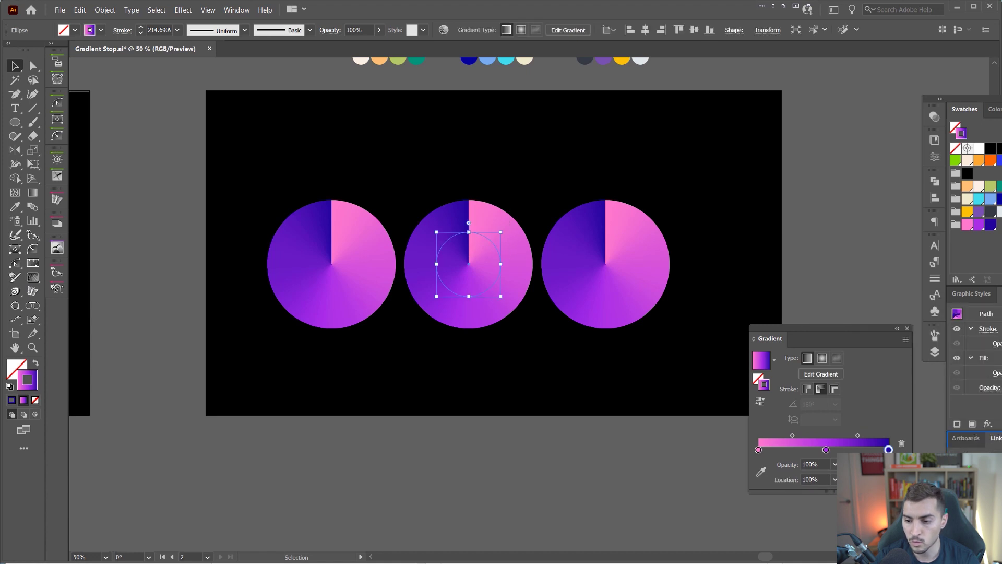
{"action": "left_click_drag", "start_coordinate": [817, 338], "coordinate": [754, 233]}
{"action": "left_click", "coordinate": [415, 173]}
{"action": "key", "text": "ctrl+1"}
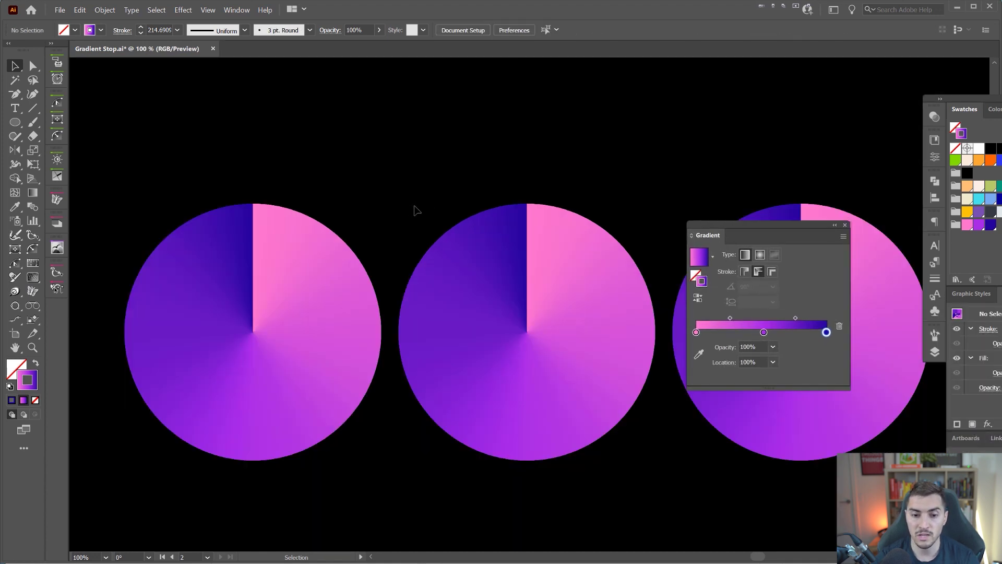
{"action": "key", "text": "Tab"}
{"action": "key", "text": "Tab"}
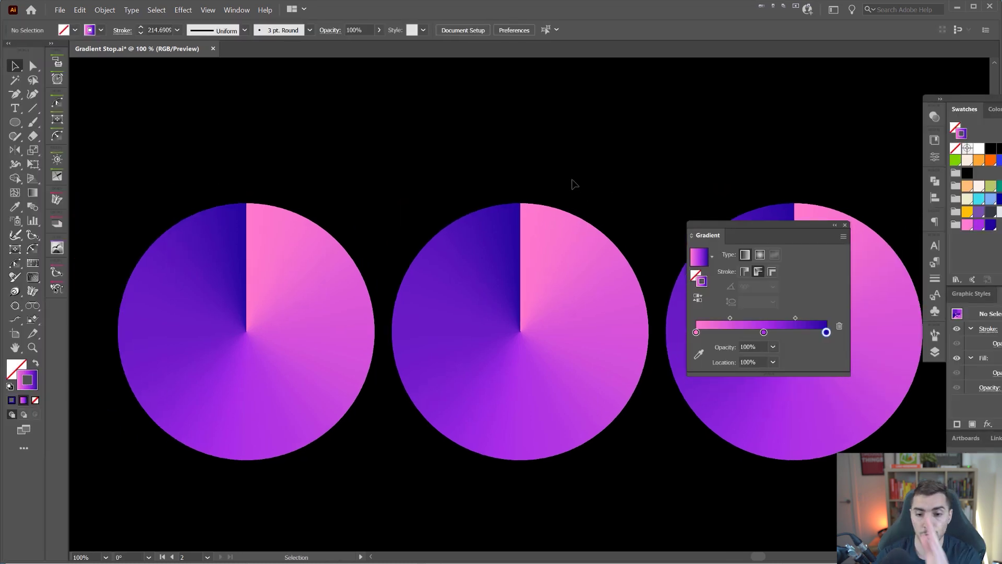
- Select the middle disc and pan up to centre the palette colour dots in view
{"action": "left_click", "coordinate": [564, 252]}
{"action": "scroll", "coordinate": [616, 200], "scroll_direction": "down", "scroll_amount": 1}
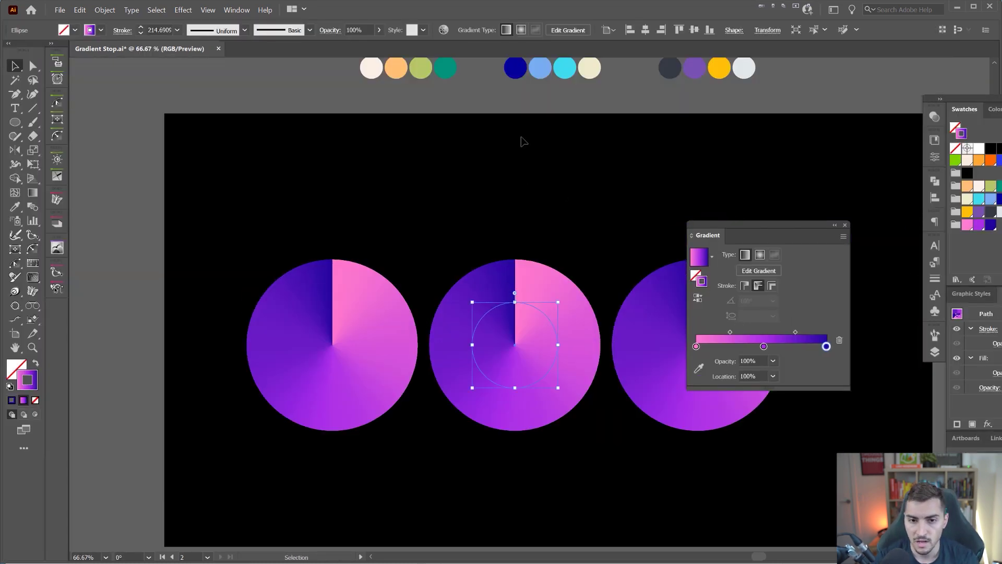
{"action": "left_click_drag", "start_coordinate": [524, 68], "coordinate": [529, 152]}
{"action": "scroll", "coordinate": [528, 150], "scroll_direction": "up", "scroll_amount": 2}
{"action": "left_click_drag", "start_coordinate": [615, 130], "coordinate": [544, 195]}
{"action": "key", "text": "Tab"}
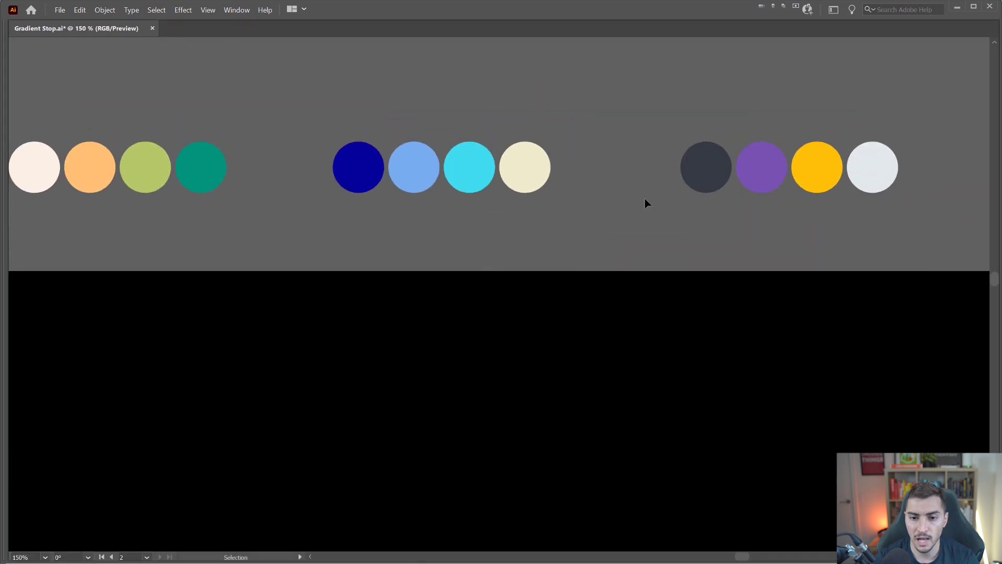
{"action": "mouse_move", "coordinate": [651, 200]}
{"action": "left_mouse_down"}
{"action": "mouse_move", "coordinate": [795, 260]}
{"action": "mouse_move", "coordinate": [741, 255]}
{"action": "left_mouse_up"}
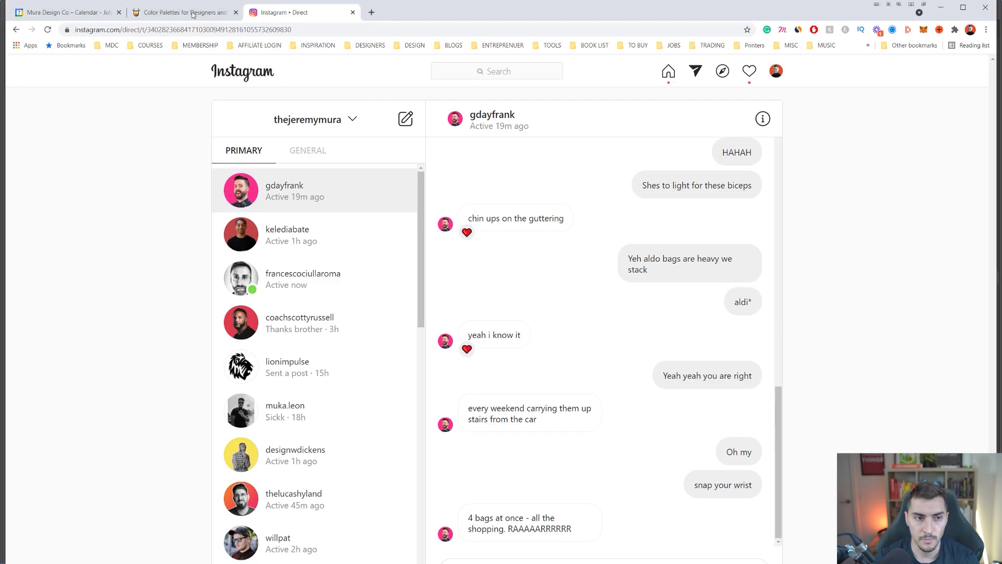
- Switch to the Color Hunt page and scroll down through older palettes
{"action": "left_click", "coordinate": [193, 14]}
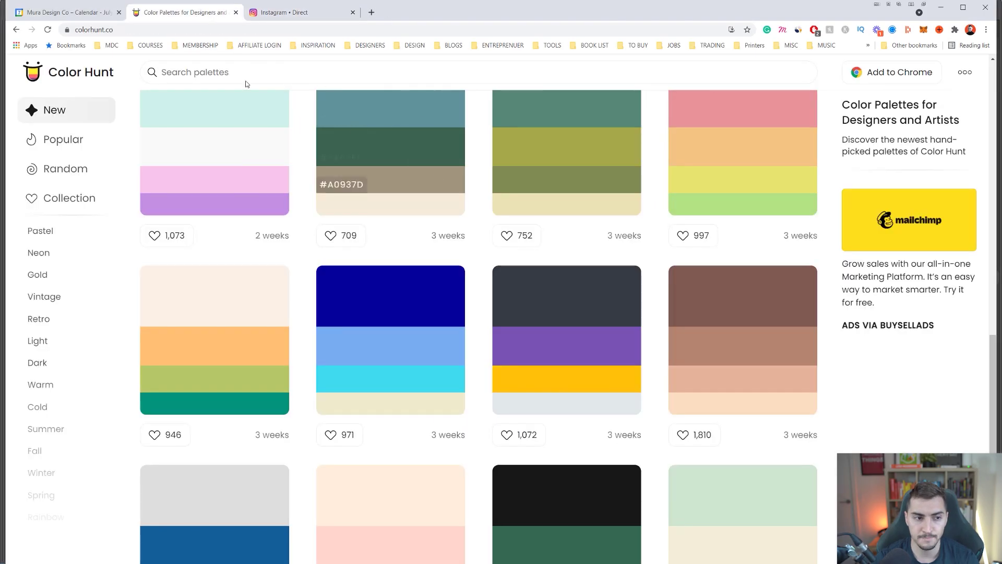
{"action": "scroll", "coordinate": [502, 264], "scroll_direction": "down", "scroll_amount": 1}
{"action": "scroll", "coordinate": [510, 297], "scroll_direction": "down", "scroll_amount": 8}
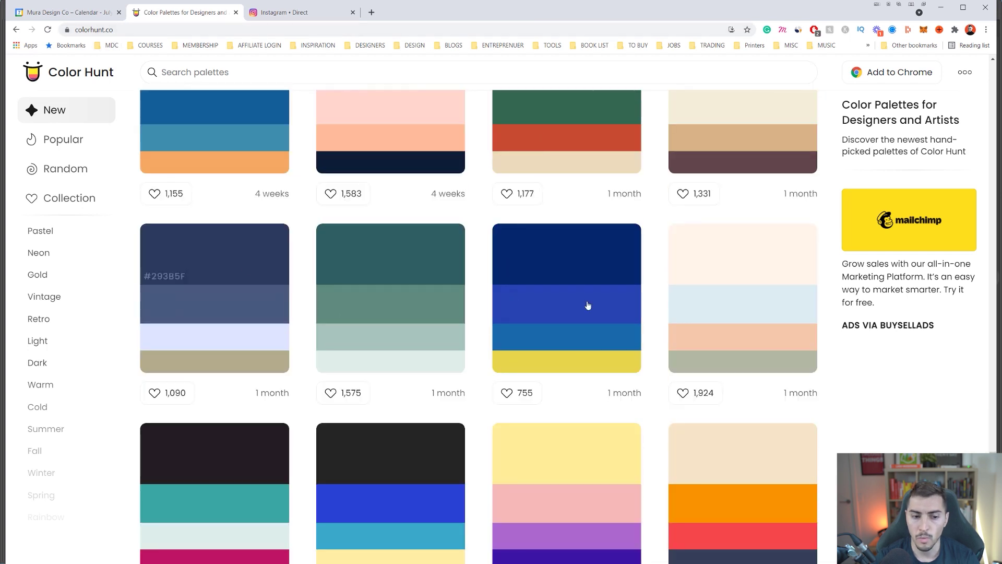
{"action": "scroll", "coordinate": [503, 268], "scroll_direction": "down", "scroll_amount": 1}
{"action": "scroll", "coordinate": [409, 277], "scroll_direction": "down", "scroll_amount": 4}
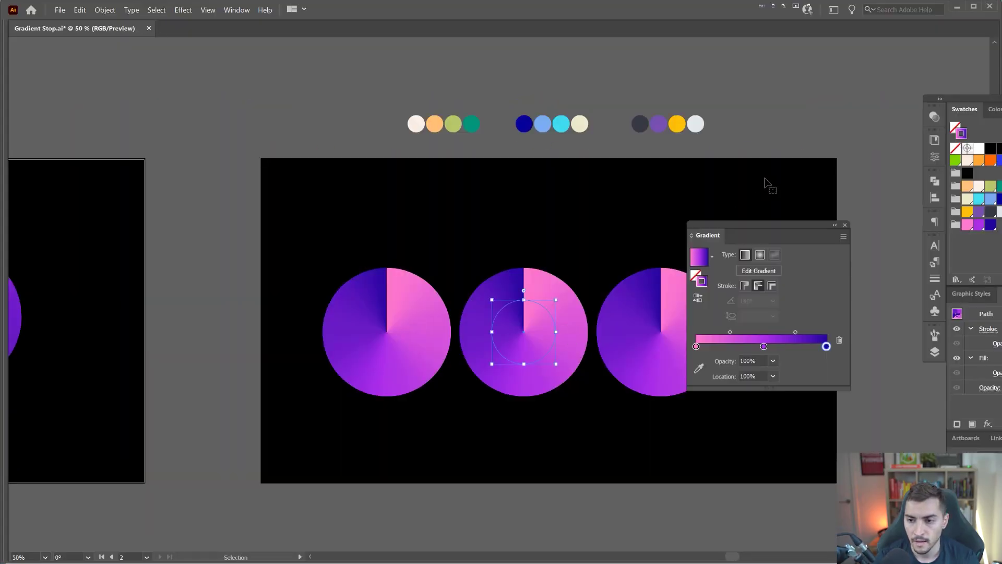
- Move the Gradient panel aside and frame the three circles in view
{"action": "left_click_drag", "start_coordinate": [716, 239], "coordinate": [727, 201]}
{"action": "left_click_drag", "start_coordinate": [947, 88], "coordinate": [859, 88]}
{"action": "mouse_move", "coordinate": [753, 186]}
{"action": "left_mouse_down"}
{"action": "mouse_move", "coordinate": [642, 166]}
{"action": "mouse_move", "coordinate": [584, 125]}
{"action": "left_mouse_up"}
{"action": "scroll", "coordinate": [783, 269], "scroll_direction": "up", "scroll_amount": 1}
{"action": "left_click_drag", "start_coordinate": [699, 148], "coordinate": [690, 118]}
{"action": "left_click_drag", "start_coordinate": [626, 124], "coordinate": [598, 92]}
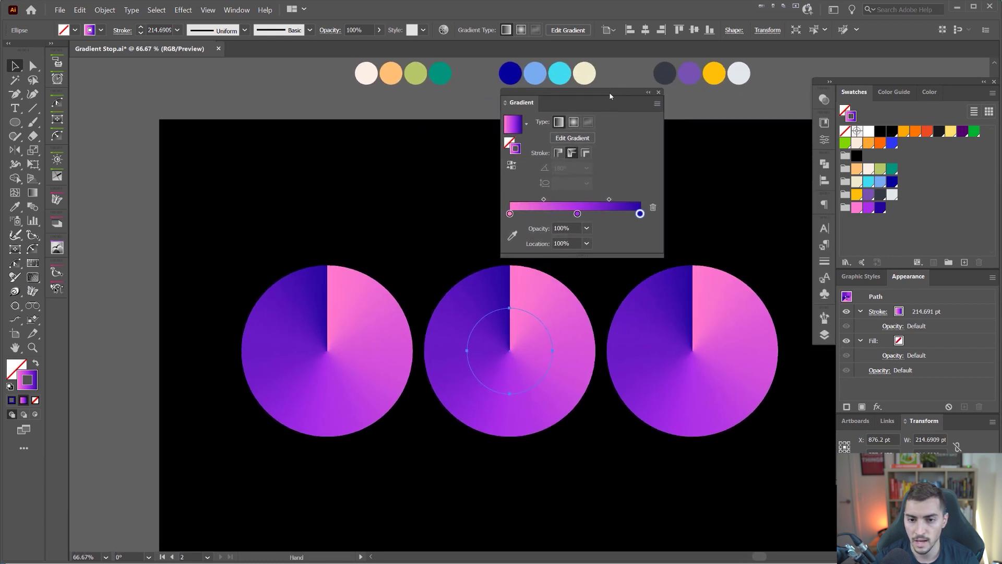
- Recolour the middle circle's gradient stops yellow, greyish purple and a dark end
{"action": "left_click", "coordinate": [511, 213]}
{"action": "left_click", "coordinate": [856, 195]}
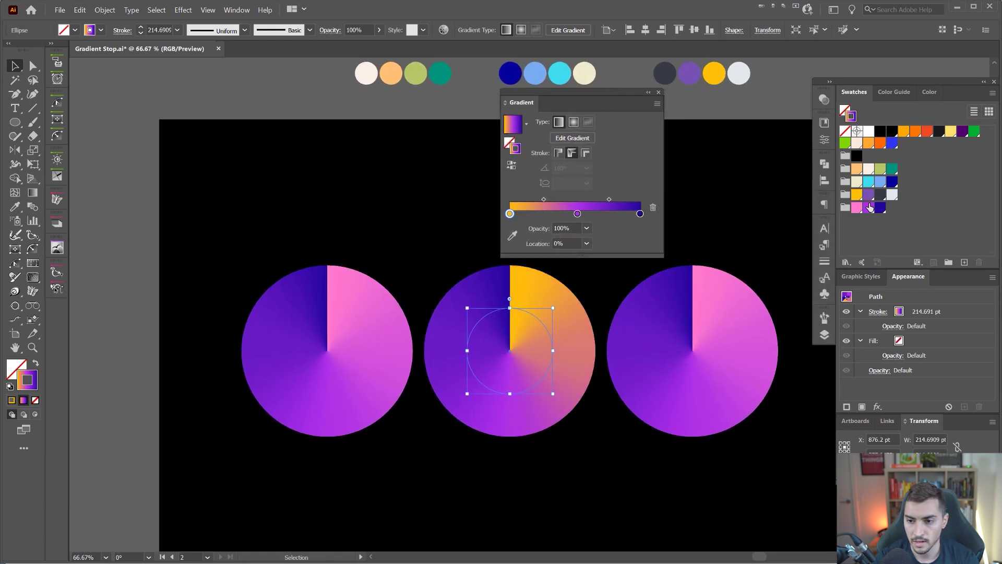
{"action": "left_click", "coordinate": [577, 213]}
{"action": "left_click", "coordinate": [868, 194]}
{"action": "left_click_drag", "start_coordinate": [880, 194], "coordinate": [635, 214]}
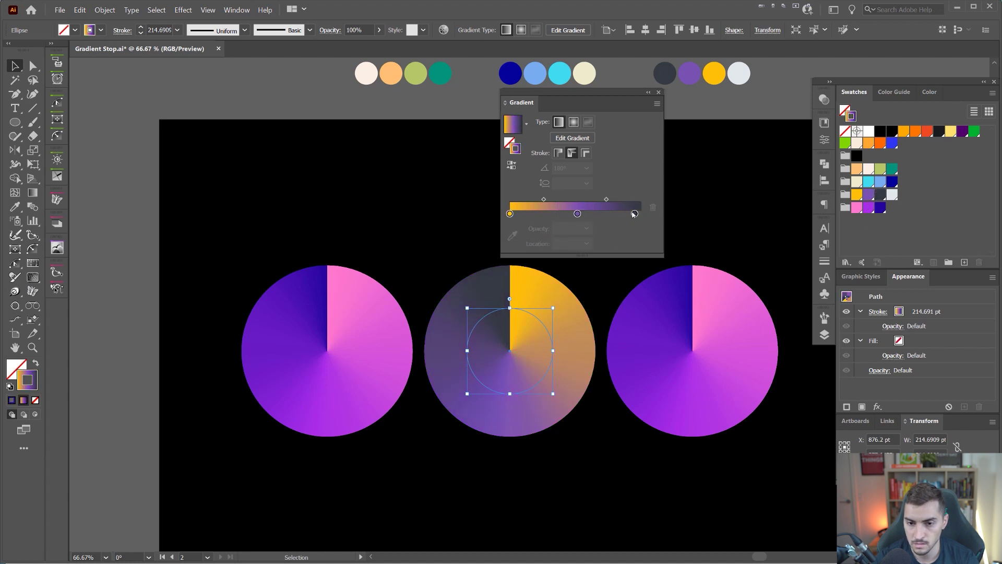
- Set the right circle's gradient stops to cream, cyan and navy, removing extra end stops
{"action": "left_click", "coordinate": [726, 309]}
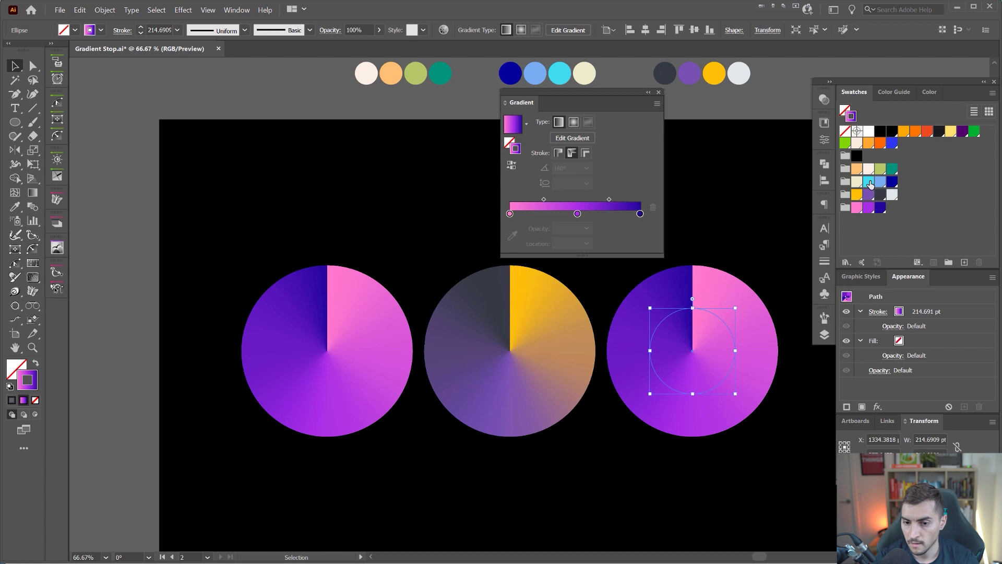
{"action": "left_click_drag", "start_coordinate": [870, 183], "coordinate": [818, 275]}
{"action": "left_click_drag", "start_coordinate": [857, 184], "coordinate": [510, 213]}
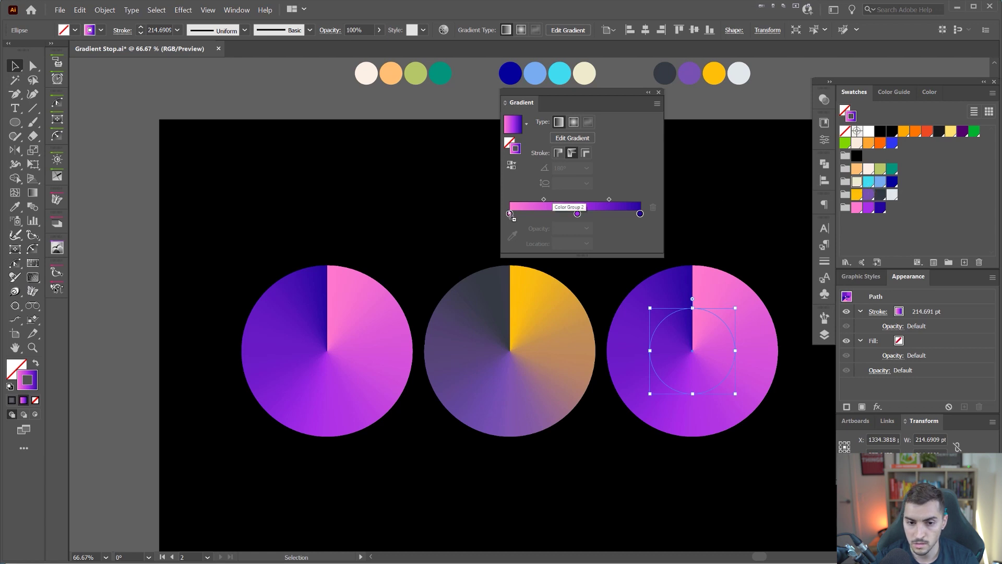
{"action": "left_click_drag", "start_coordinate": [869, 181], "coordinate": [577, 214]}
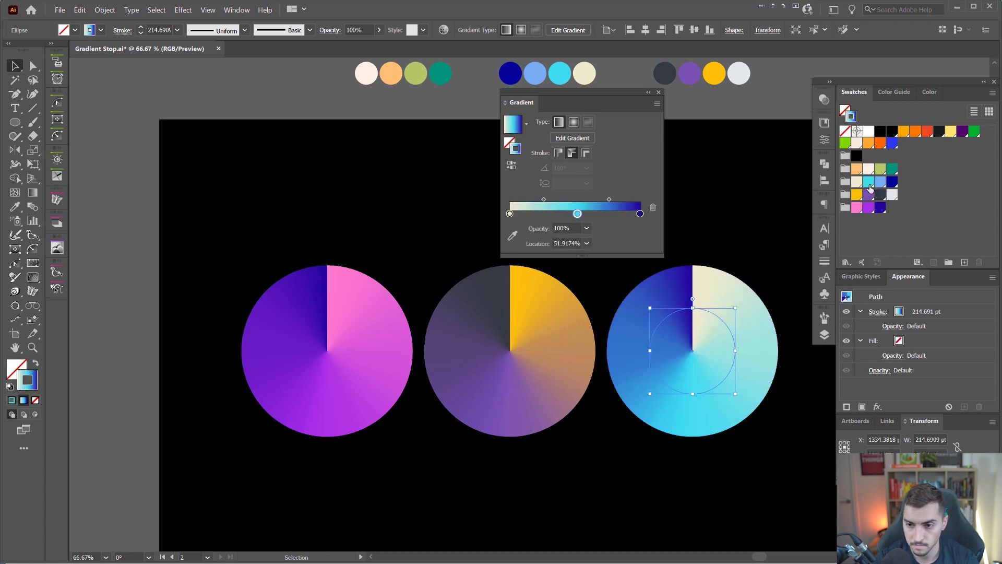
{"action": "left_click", "coordinate": [636, 214]}
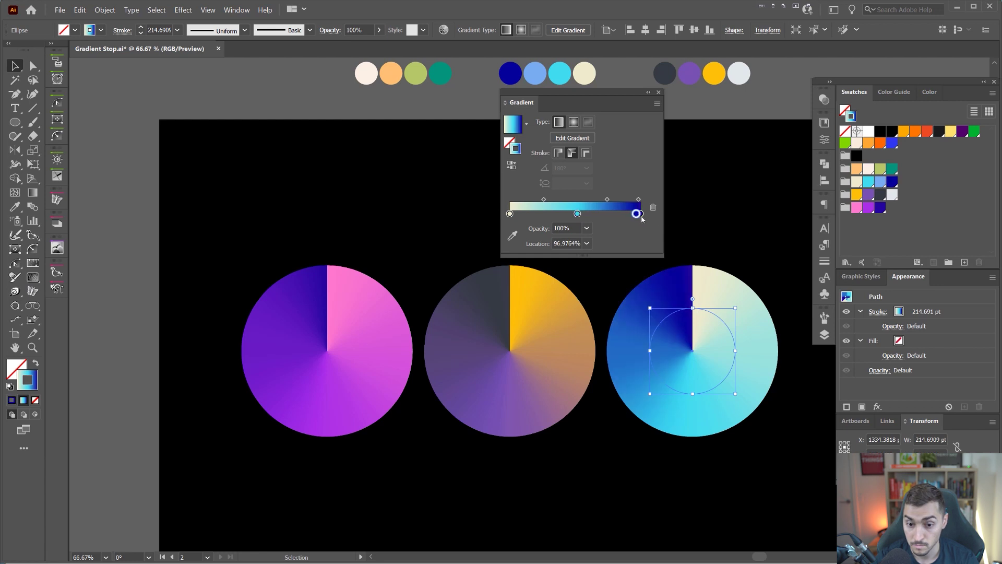
{"action": "mouse_move", "coordinate": [637, 214]}
{"action": "left_mouse_down"}
{"action": "mouse_move", "coordinate": [640, 232]}
{"action": "mouse_move", "coordinate": [596, 223]}
{"action": "mouse_move", "coordinate": [640, 214]}
{"action": "left_mouse_up"}
- Remove the dark slate stops from the middle circle's gradient
{"action": "left_click", "coordinate": [728, 217]}
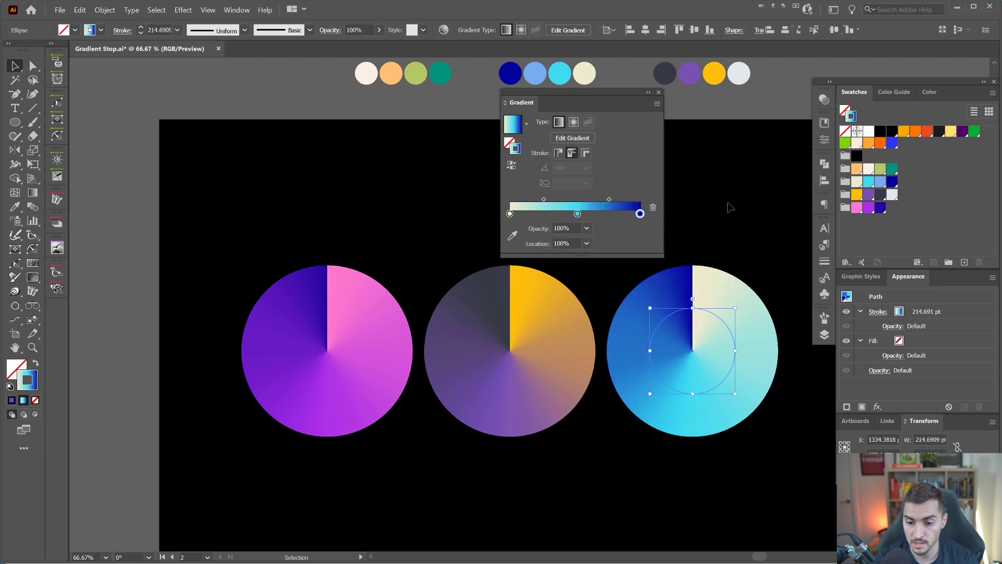
{"action": "left_click", "coordinate": [540, 320]}
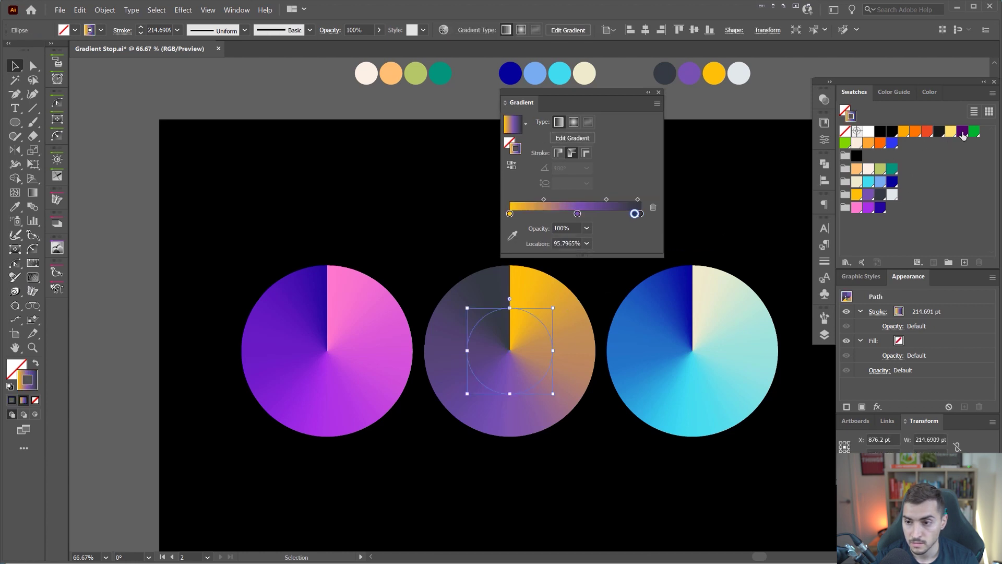
{"action": "left_click_drag", "start_coordinate": [634, 214], "coordinate": [643, 229]}
{"action": "left_click", "coordinate": [720, 219]}
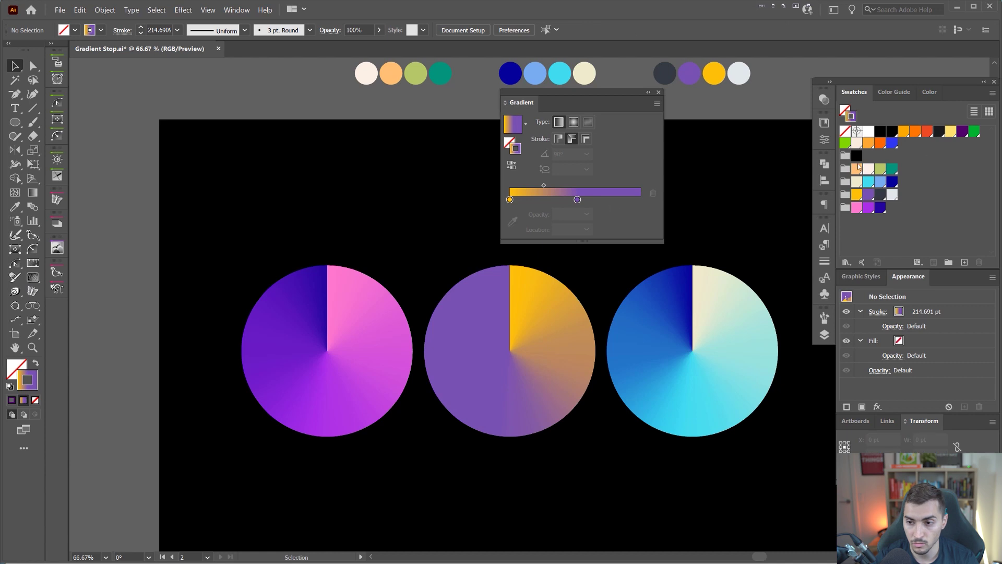
- End the middle circle's gradient in deep purple so it blends yellow to purple
{"action": "left_click_drag", "start_coordinate": [959, 137], "coordinate": [621, 197]}
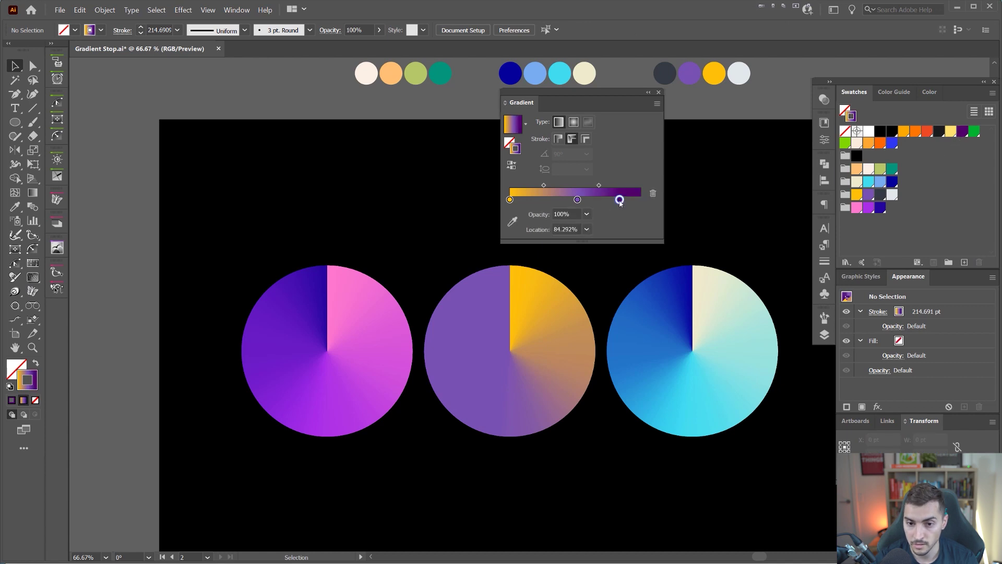
{"action": "left_click", "coordinate": [530, 309]}
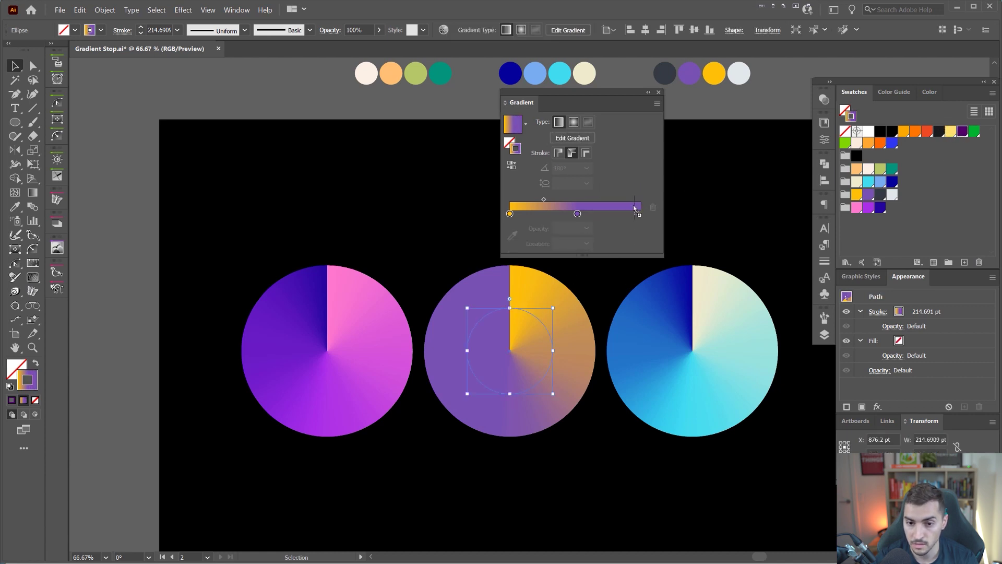
{"action": "left_click_drag", "start_coordinate": [846, 179], "coordinate": [633, 214]}
{"action": "left_click_drag", "start_coordinate": [555, 95], "coordinate": [621, 102]}
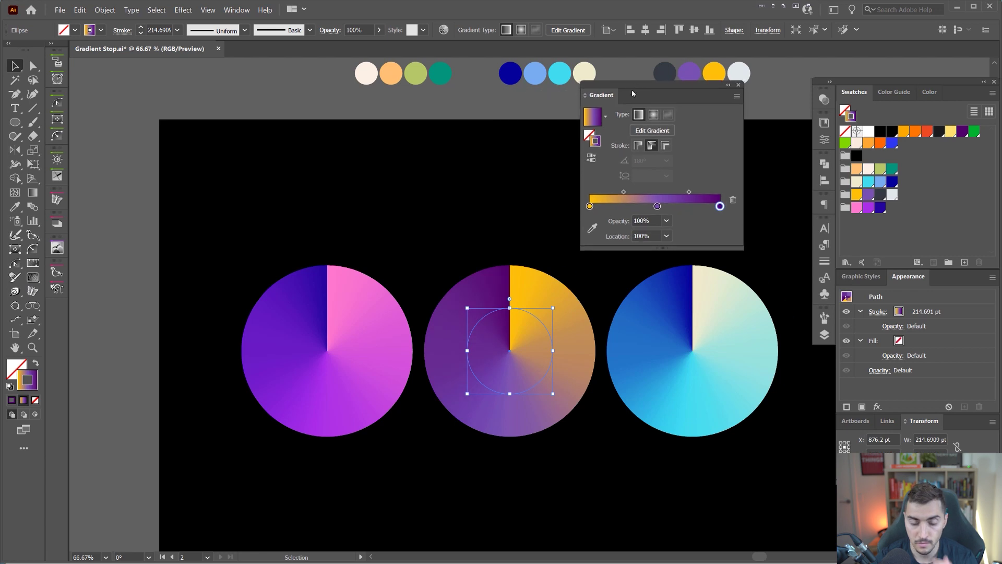
- Hide the panels, zoom out to 50%, and shift the right circle further right
{"action": "key", "text": "Tab"}
{"action": "scroll", "coordinate": [484, 157], "scroll_direction": "down", "scroll_amount": 1}
{"action": "scroll", "coordinate": [586, 184], "scroll_direction": "down", "scroll_amount": 1}
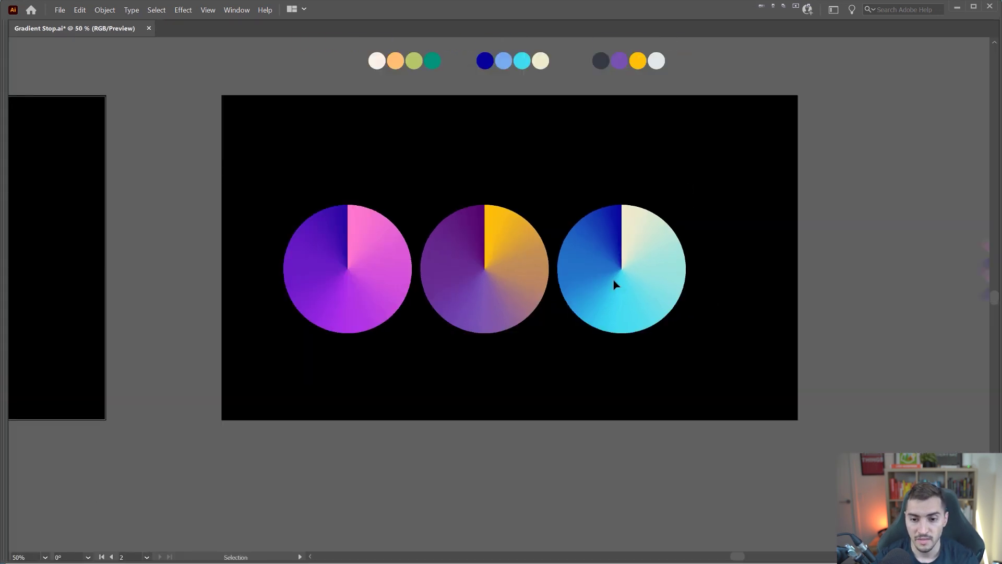
{"action": "left_click_drag", "start_coordinate": [642, 274], "coordinate": [669, 274]}
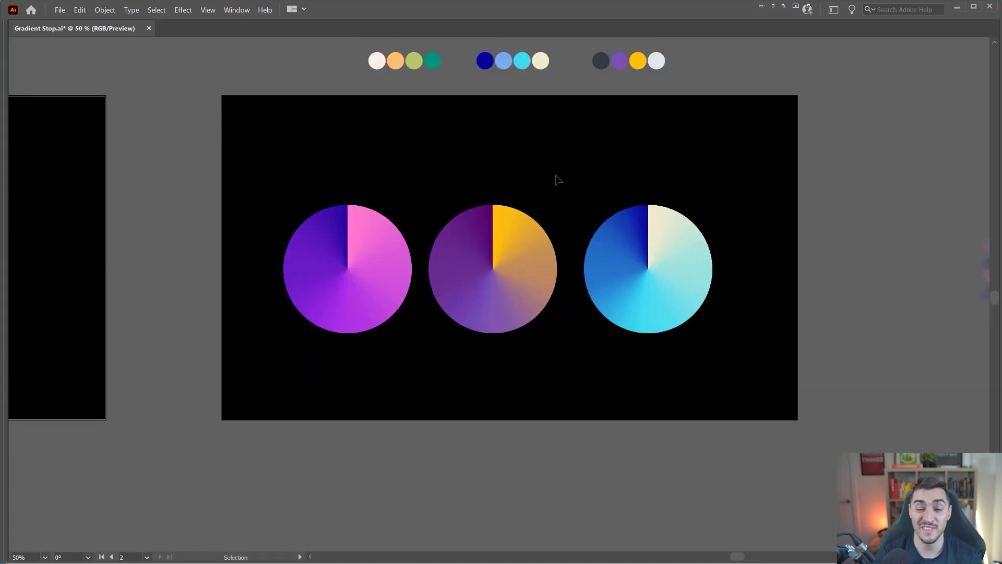